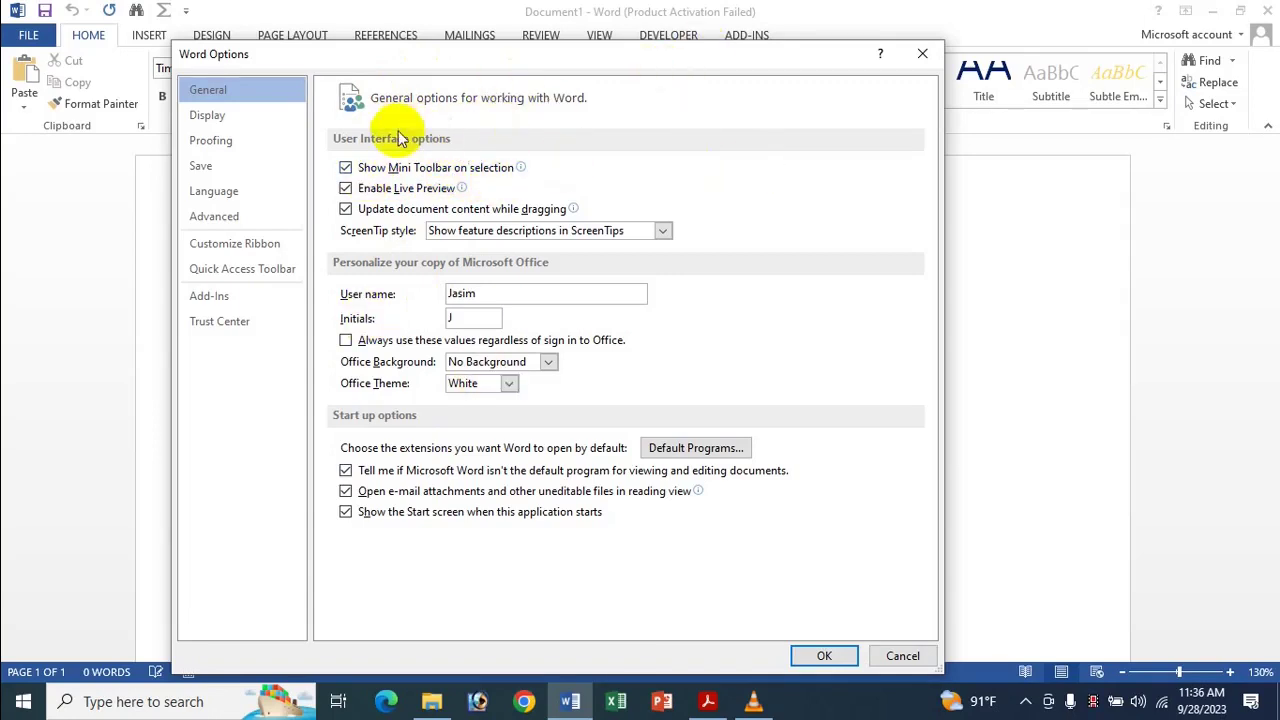
- Close the options dialog and write the line "I Love U" followed by the person's name and a full stop, correctly spaced
click(905, 53)
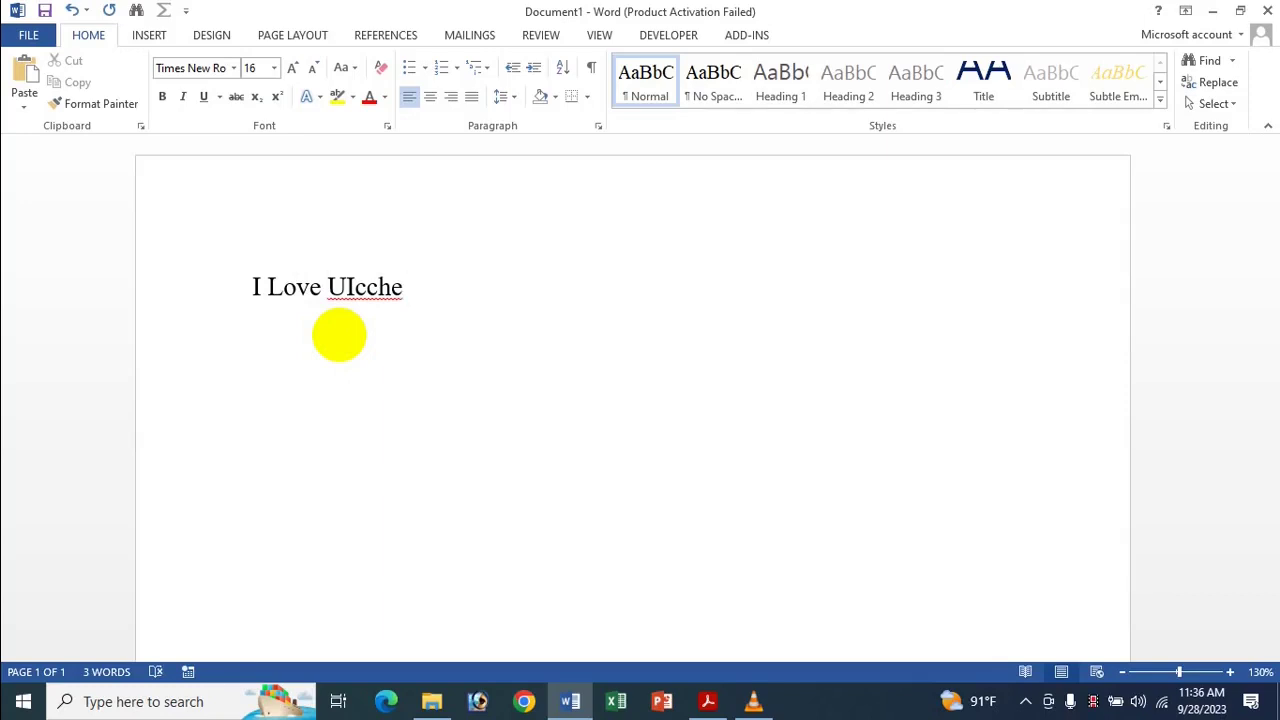
click(342, 287)
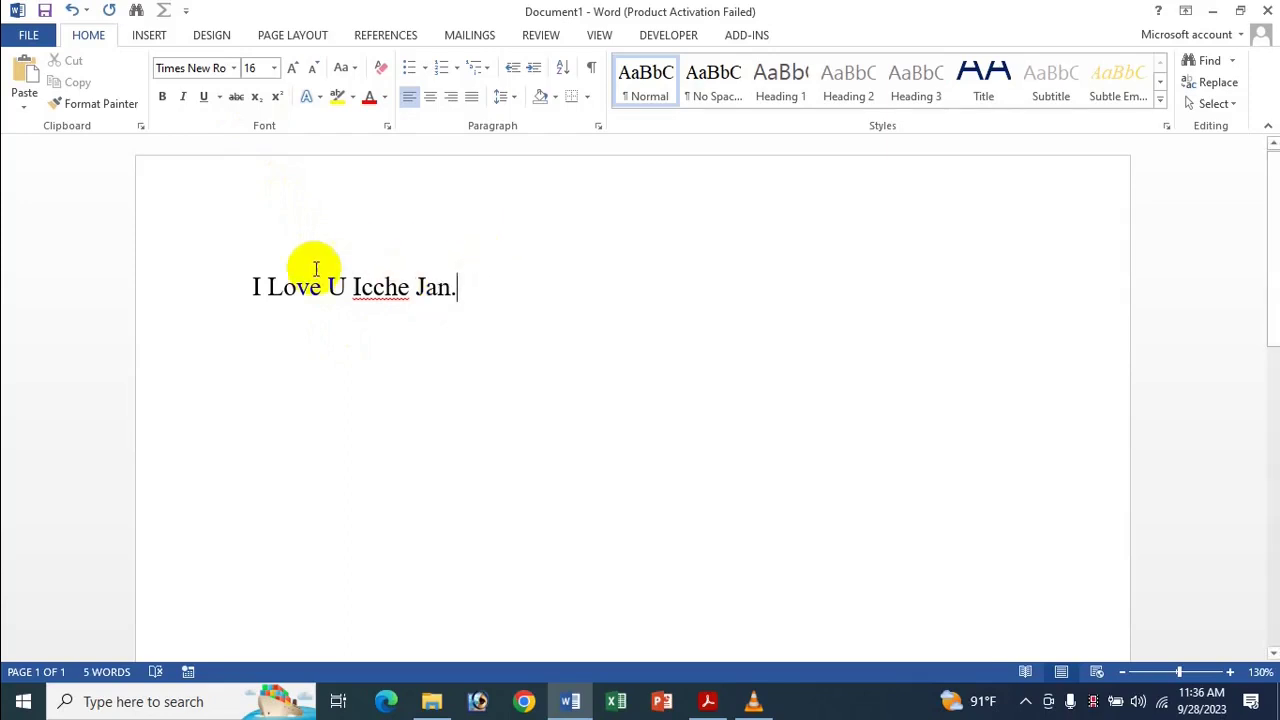
- Select part of the sentence and the whole sentence to examine the Mini Toolbar's behaviour on selection
drag(284, 292, 387, 303)
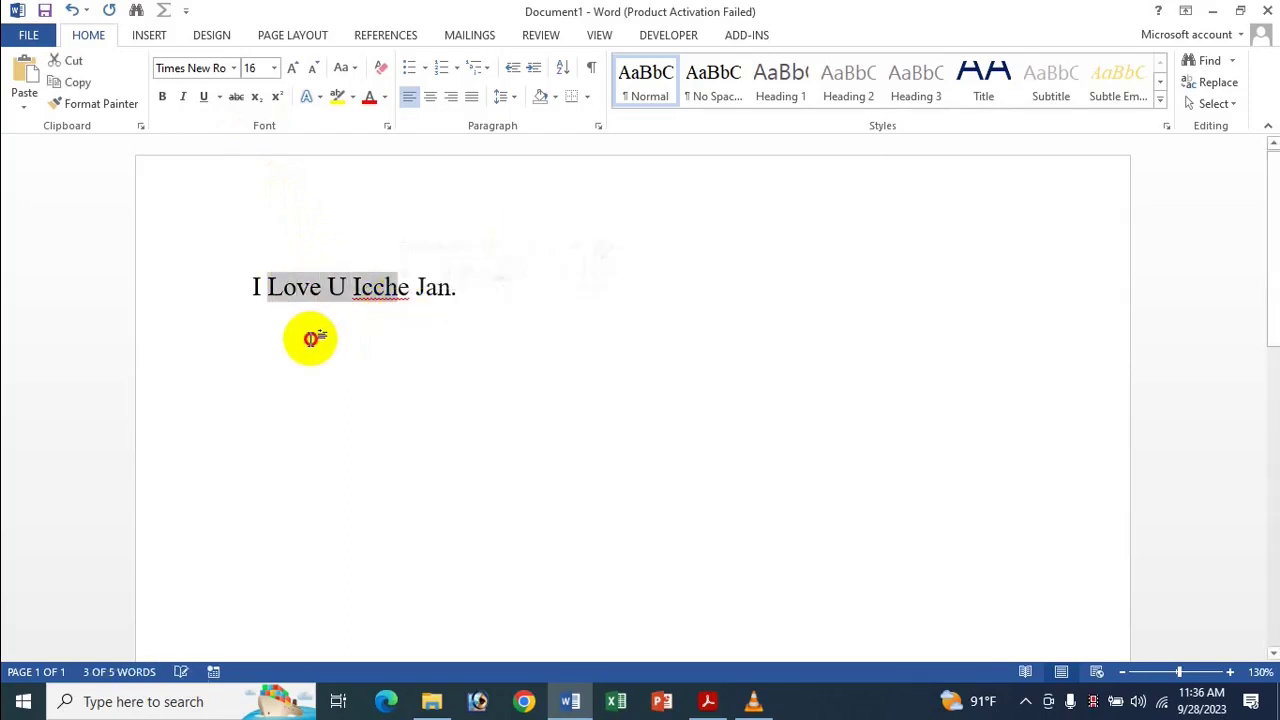
drag(251, 286, 515, 318)
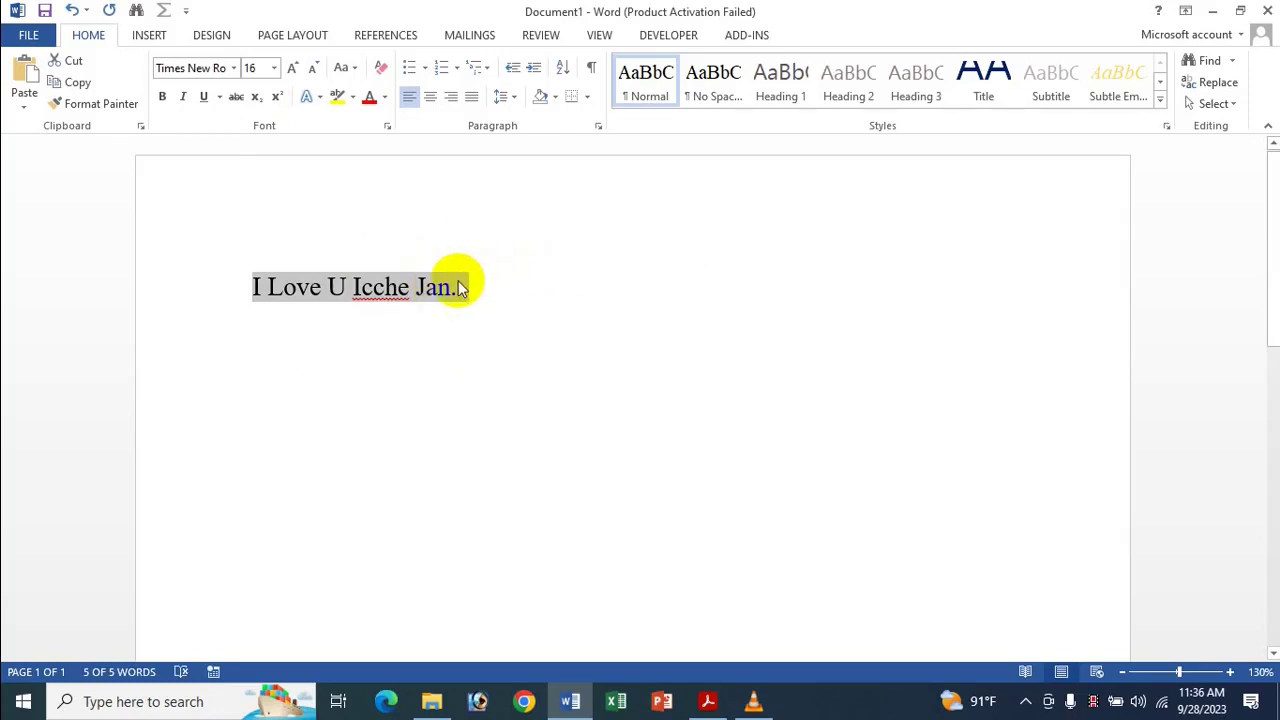
click(434, 316)
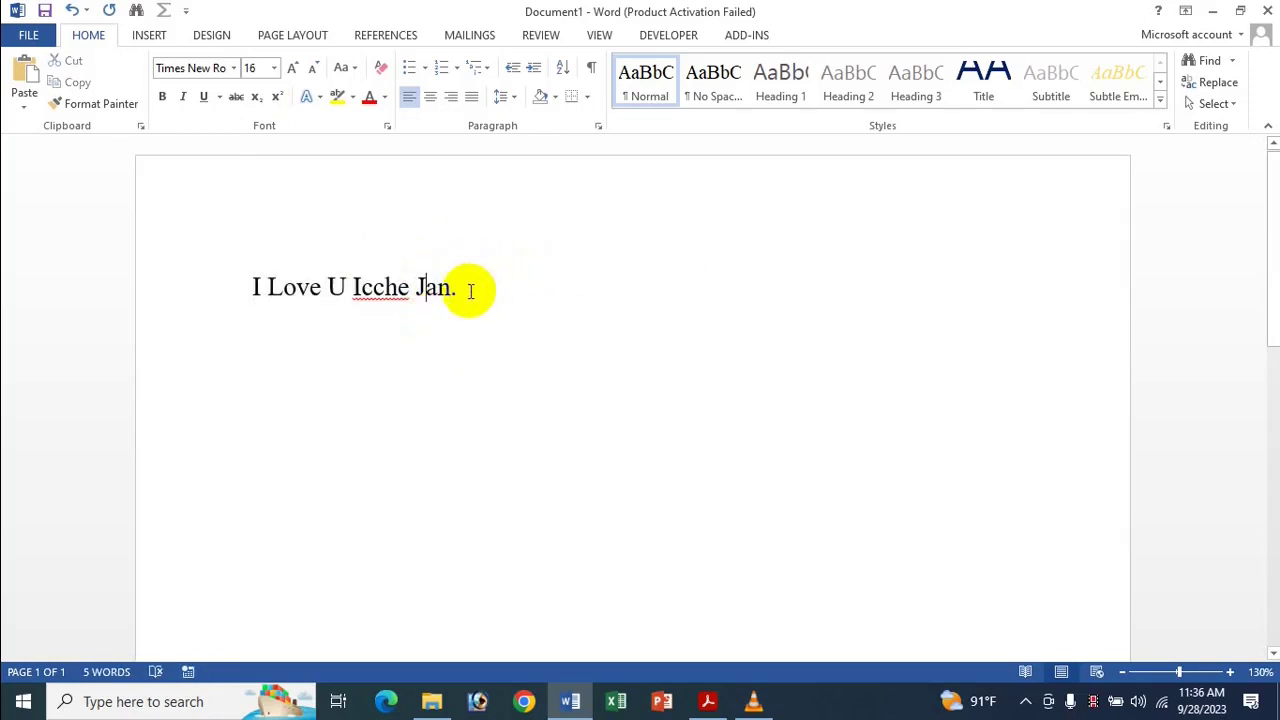
click(234, 284)
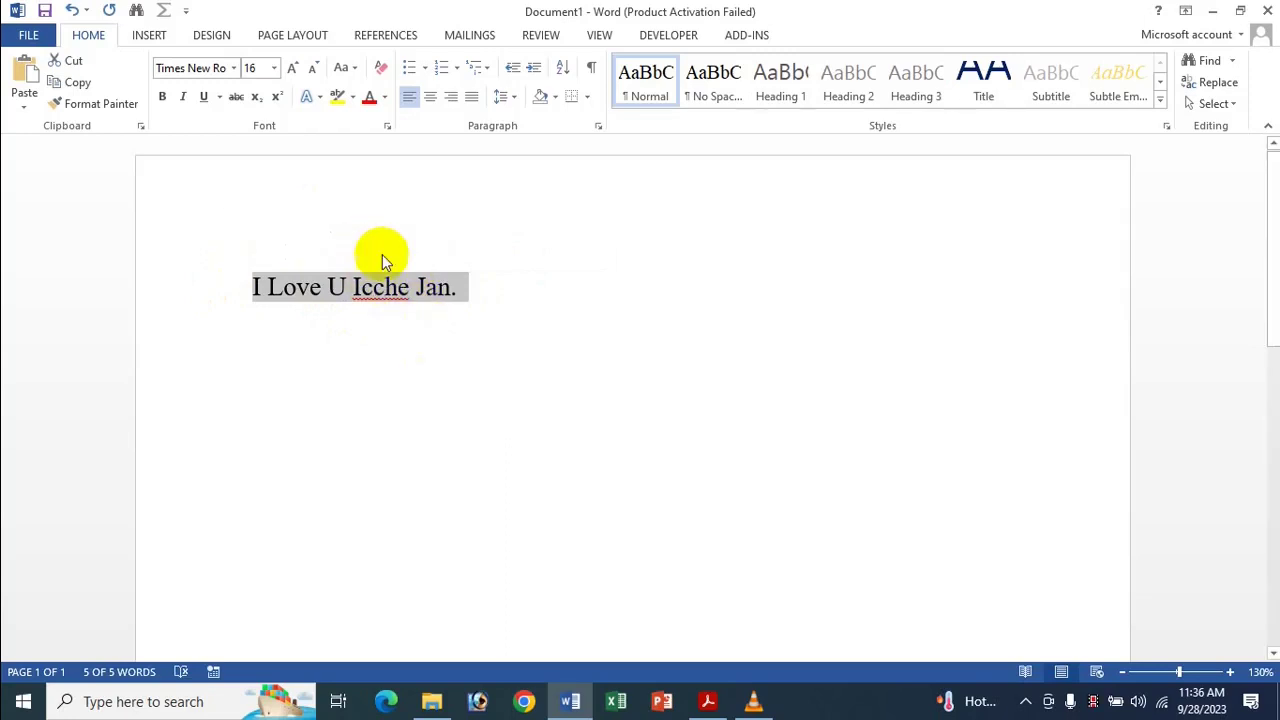
click(373, 288)
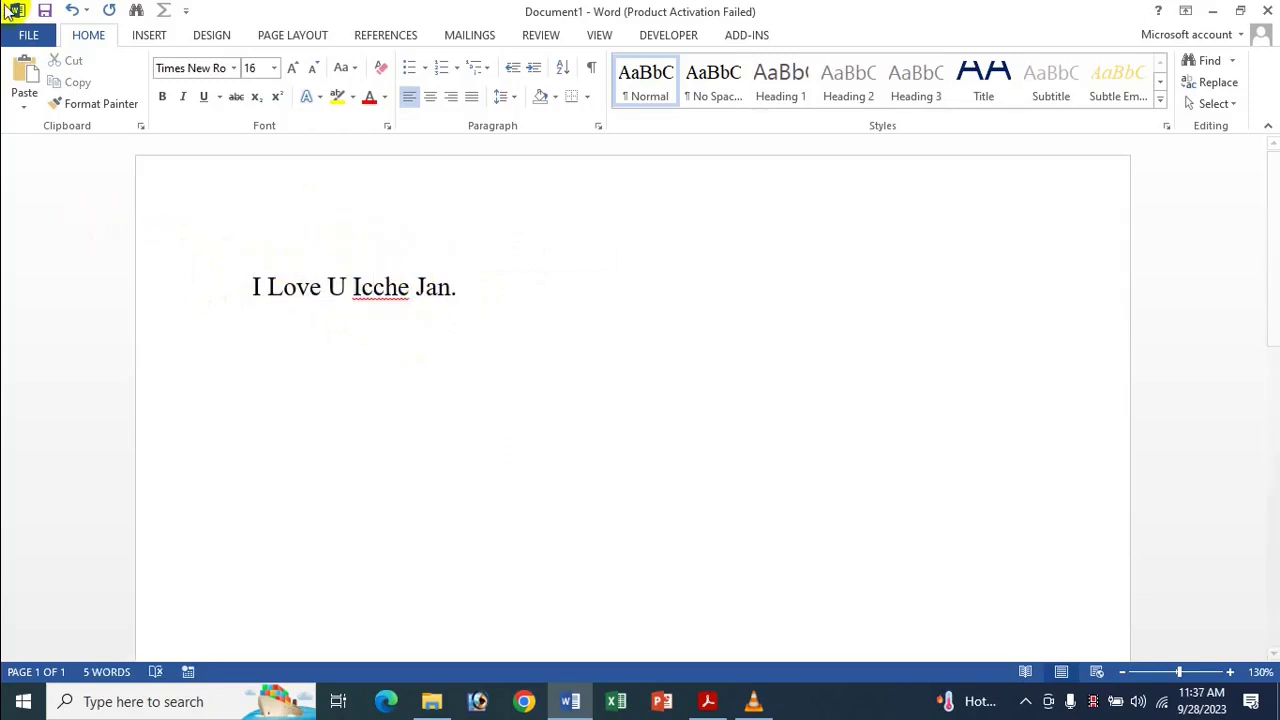
- Turn off Show Mini Toolbar on selection in the general options and test it by selecting the sentence
click(22, 38)
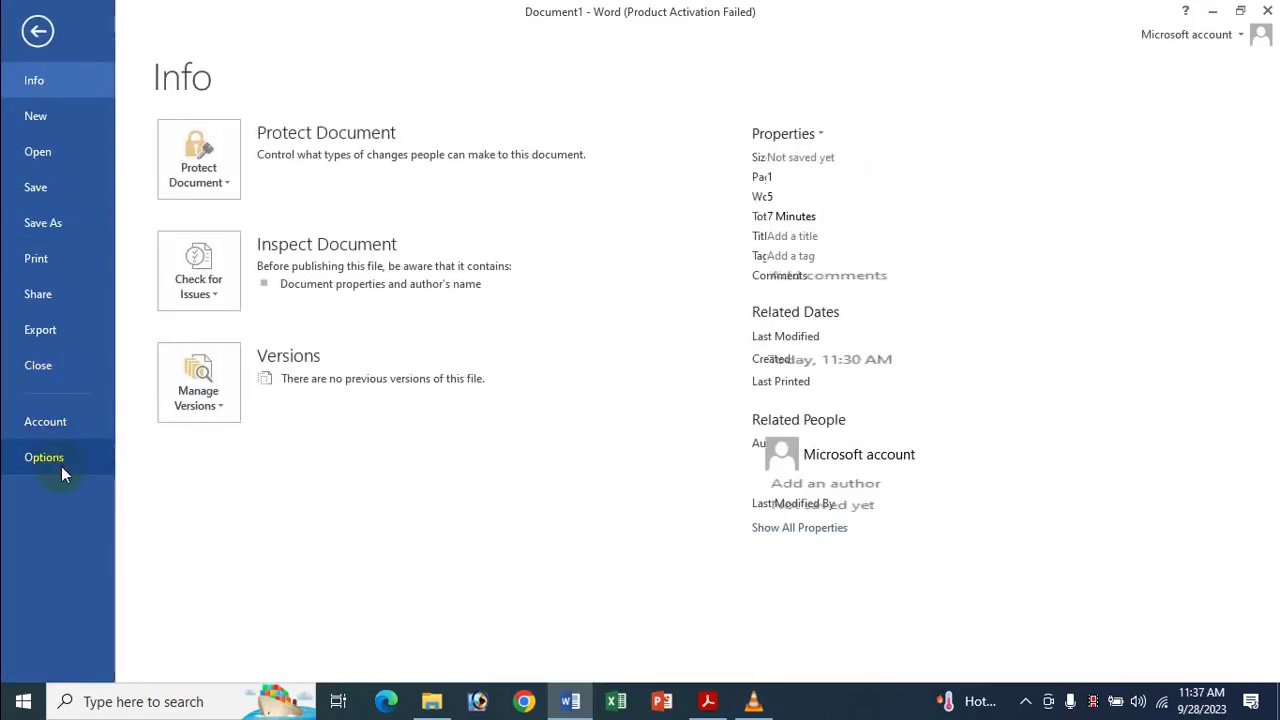
click(55, 462)
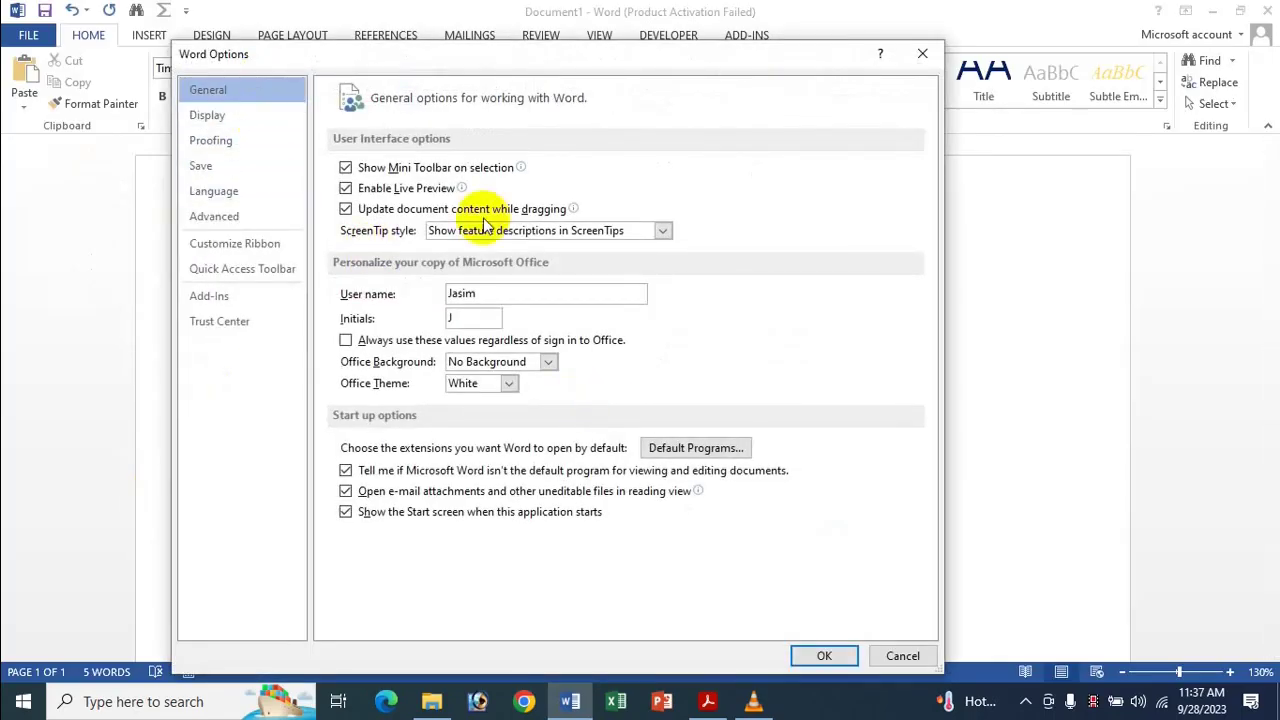
click(434, 168)
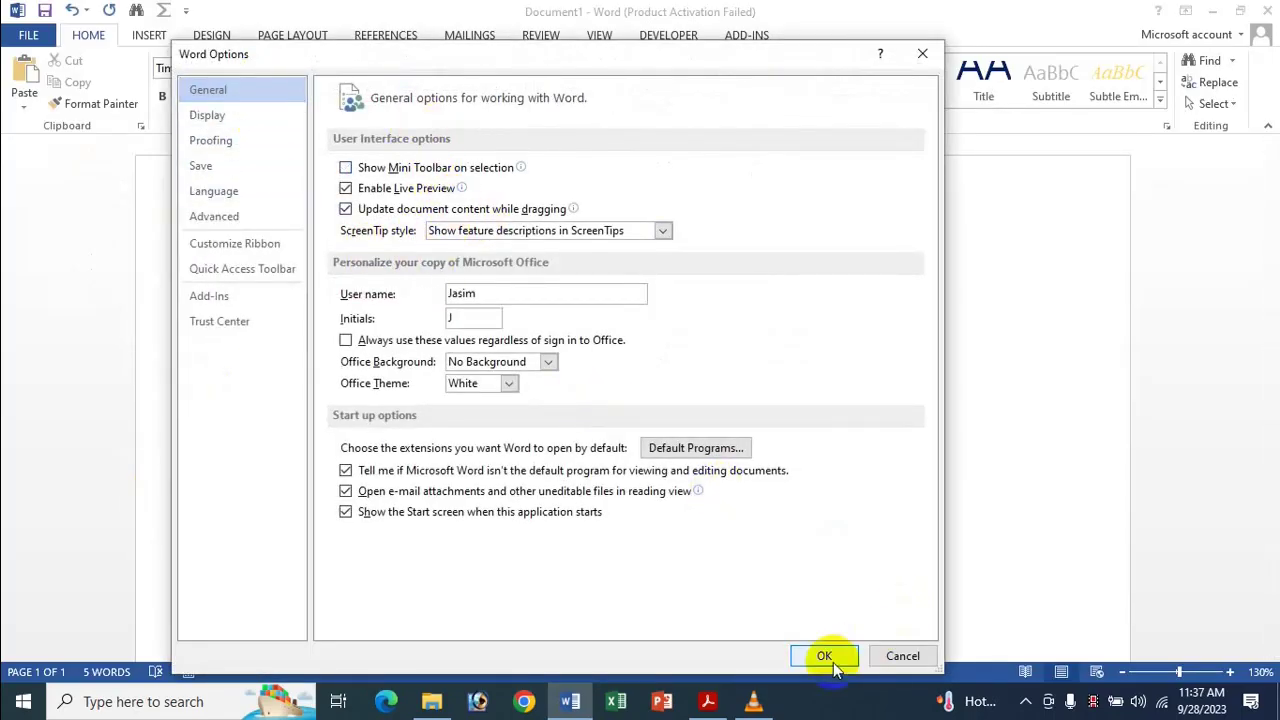
click(826, 654)
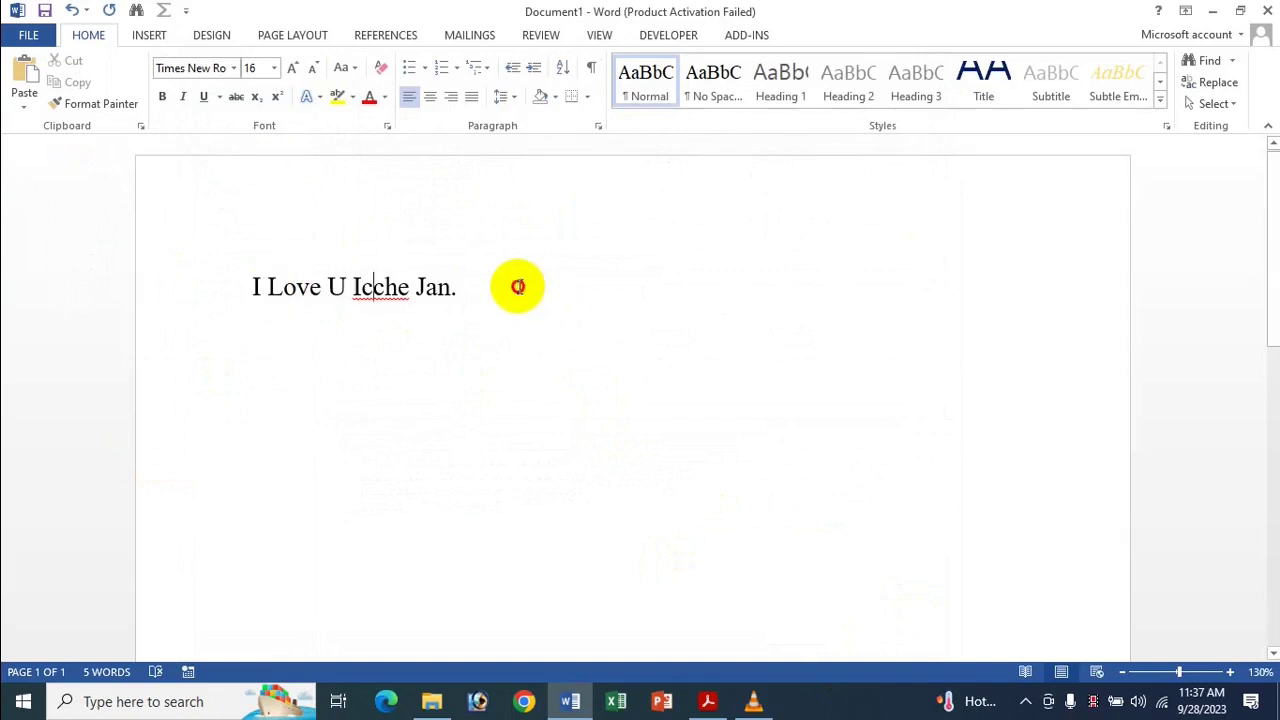
drag(517, 286, 249, 282)
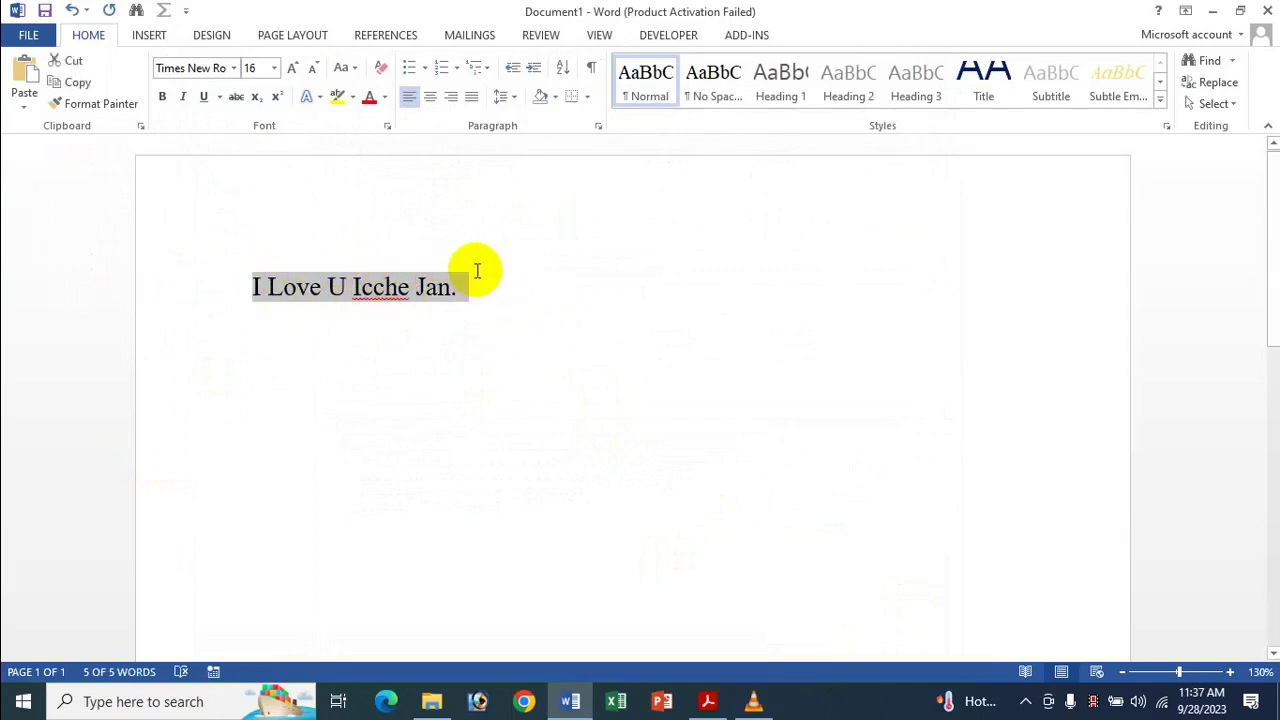
drag(474, 272, 265, 284)
click(28, 35)
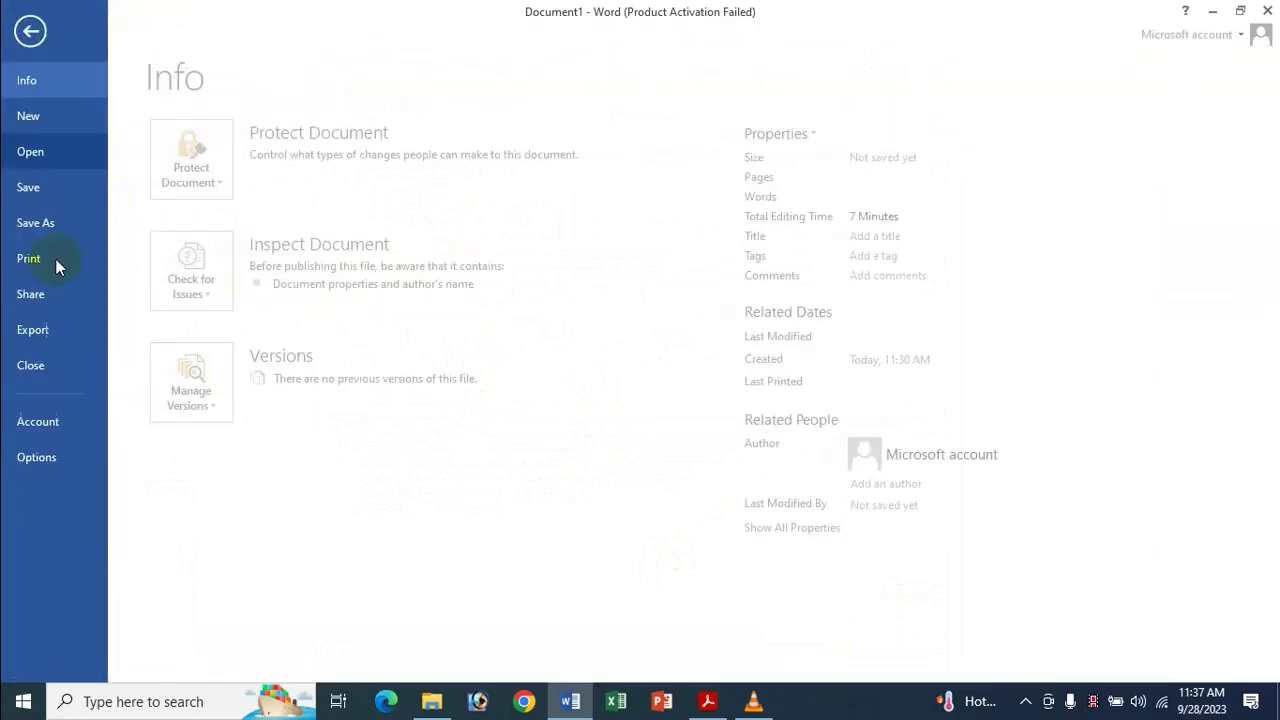
click(48, 457)
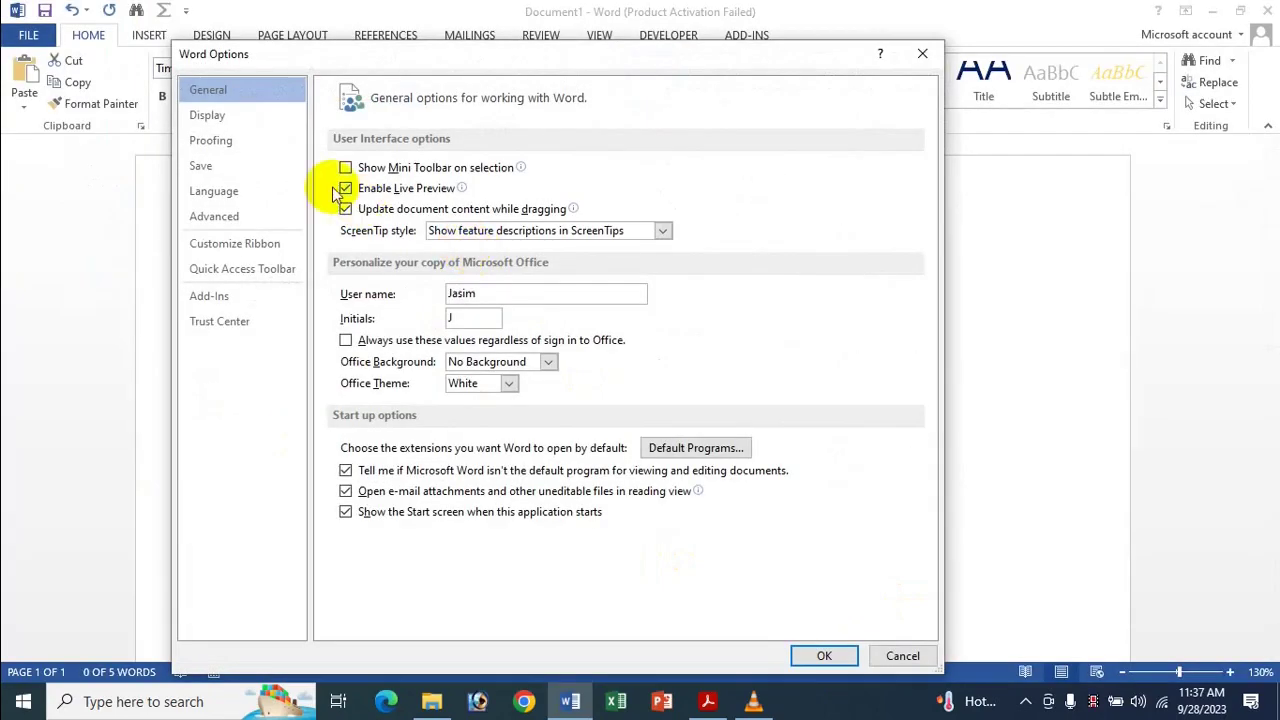
click(376, 168)
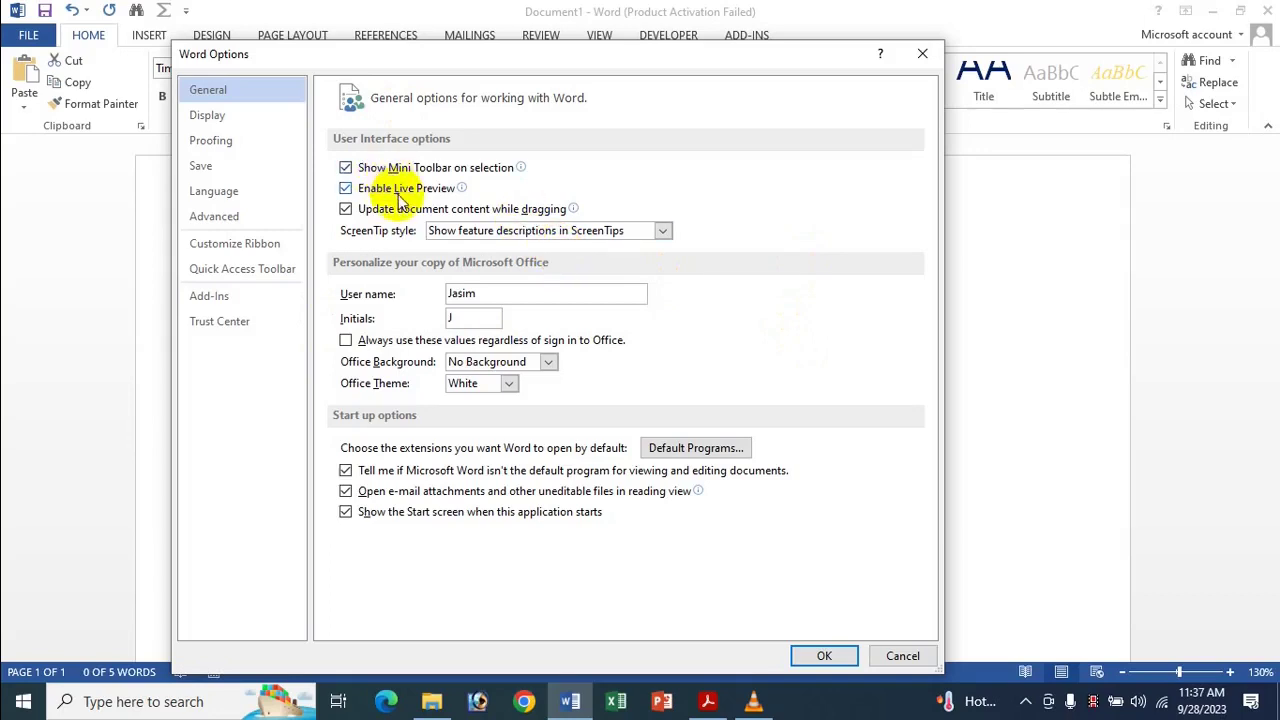
mouse_move(400, 200)
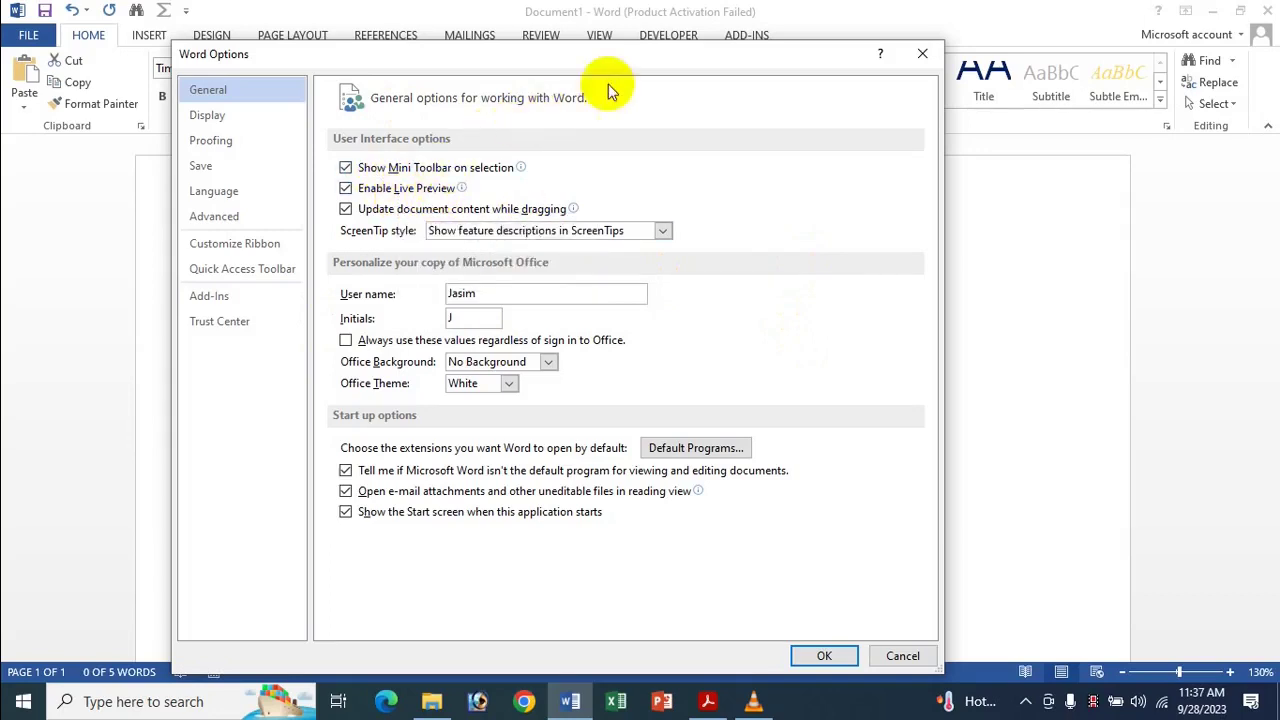
click(920, 54)
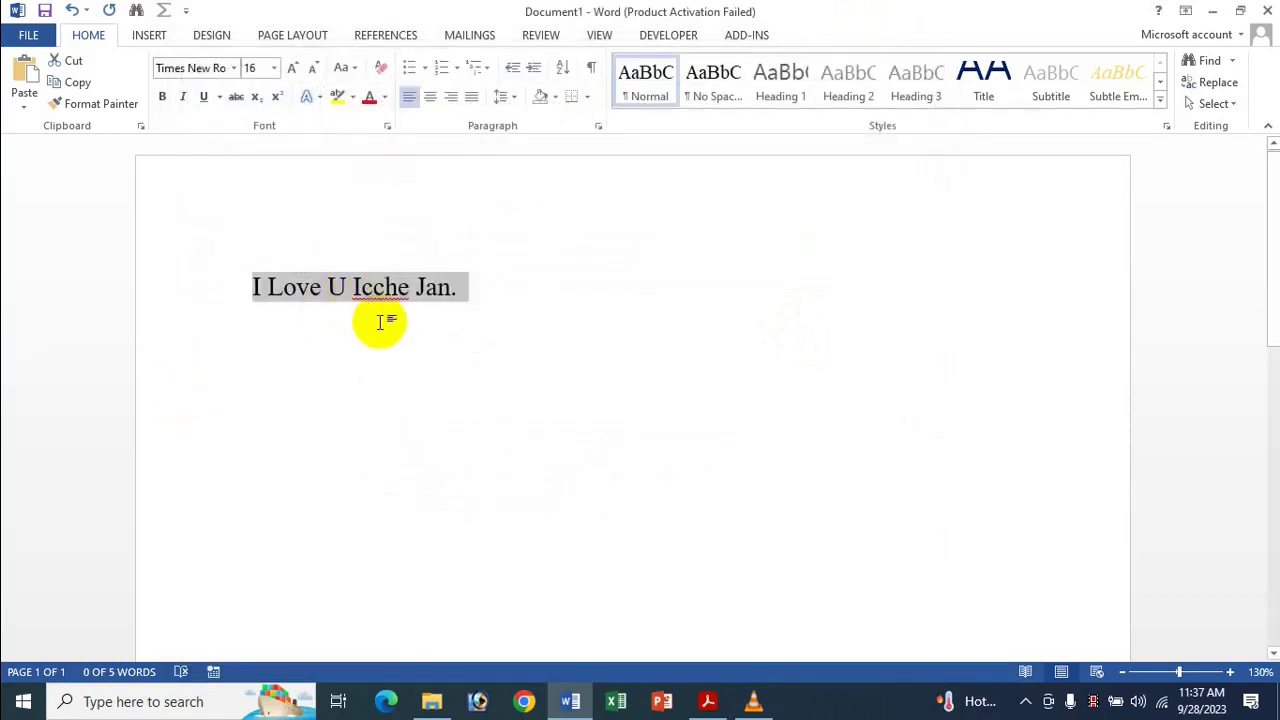
- Set the sentence's font colour to a darker blue theme colour
click(384, 97)
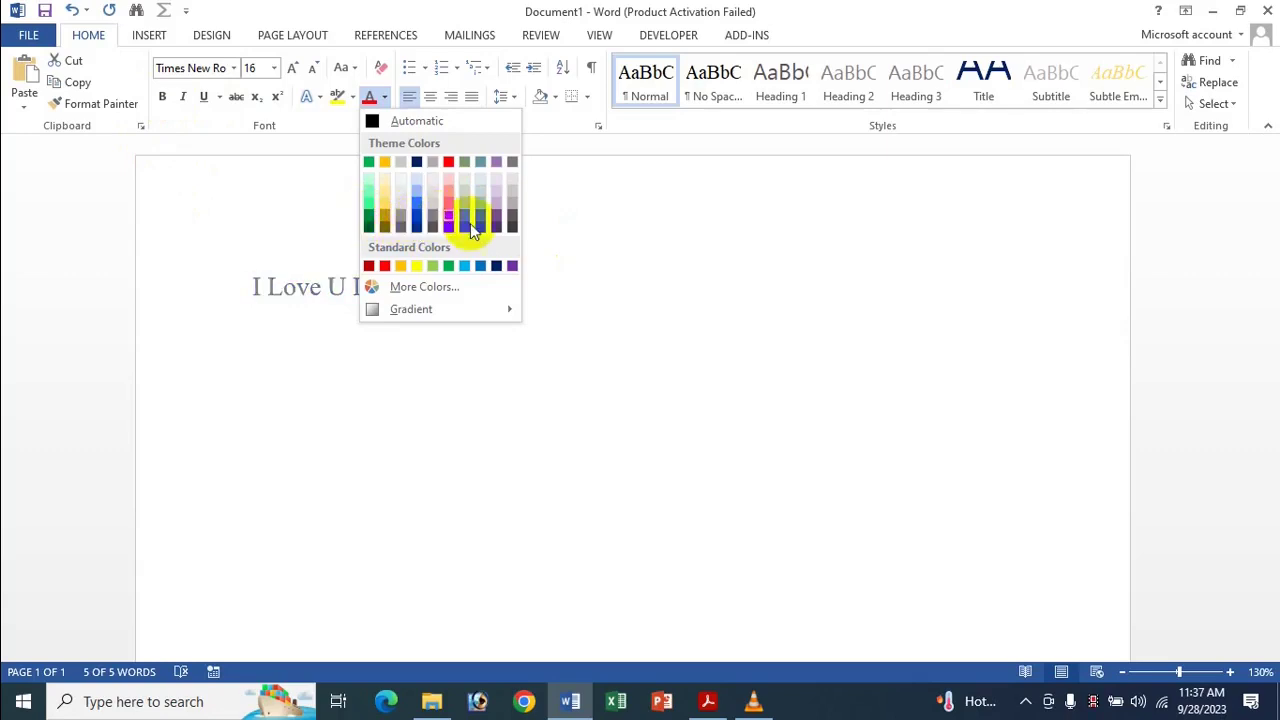
click(418, 220)
triple_click(294, 286)
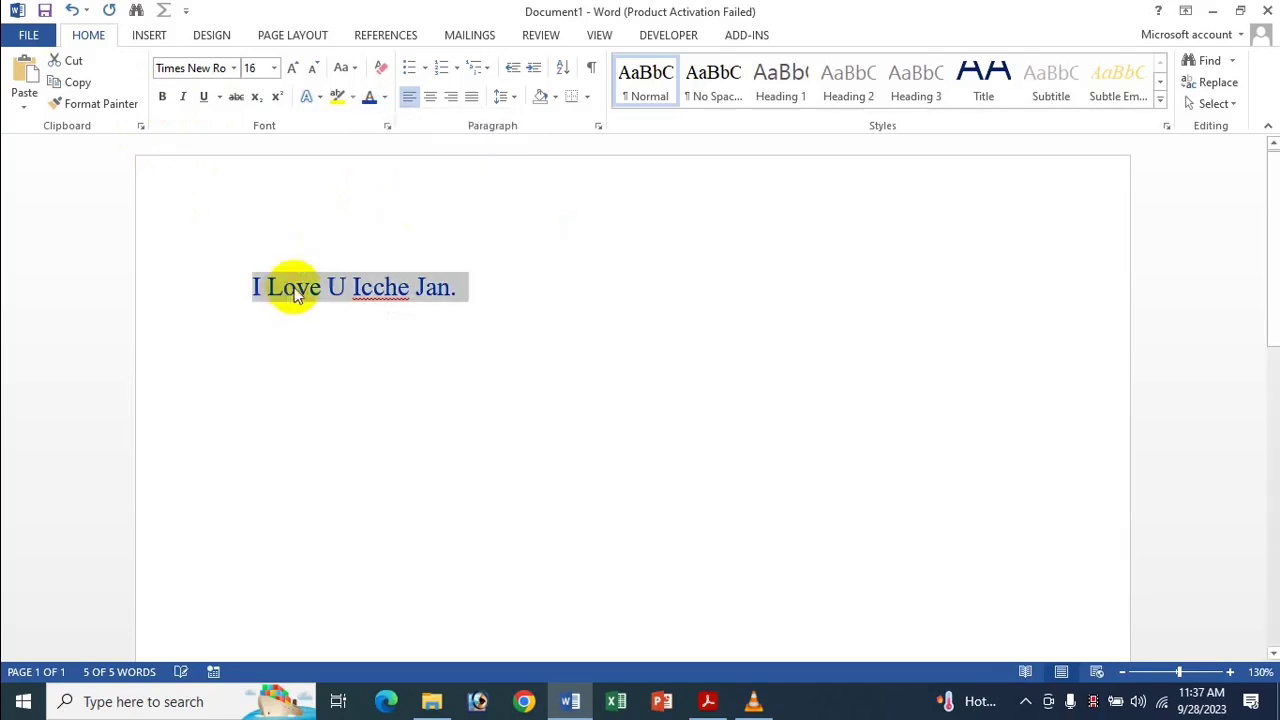
- Preview other font colours on the sentence, highlight it in turquoise and make it bold
click(384, 97)
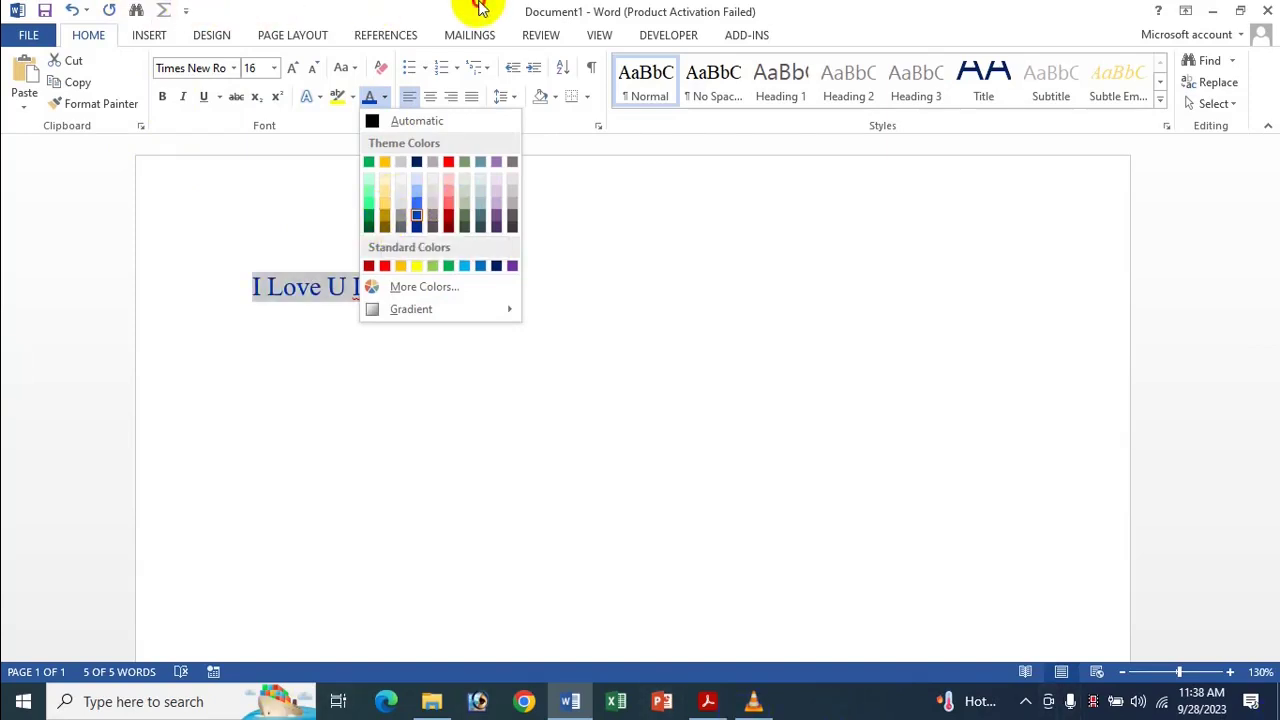
click(366, 100)
click(354, 99)
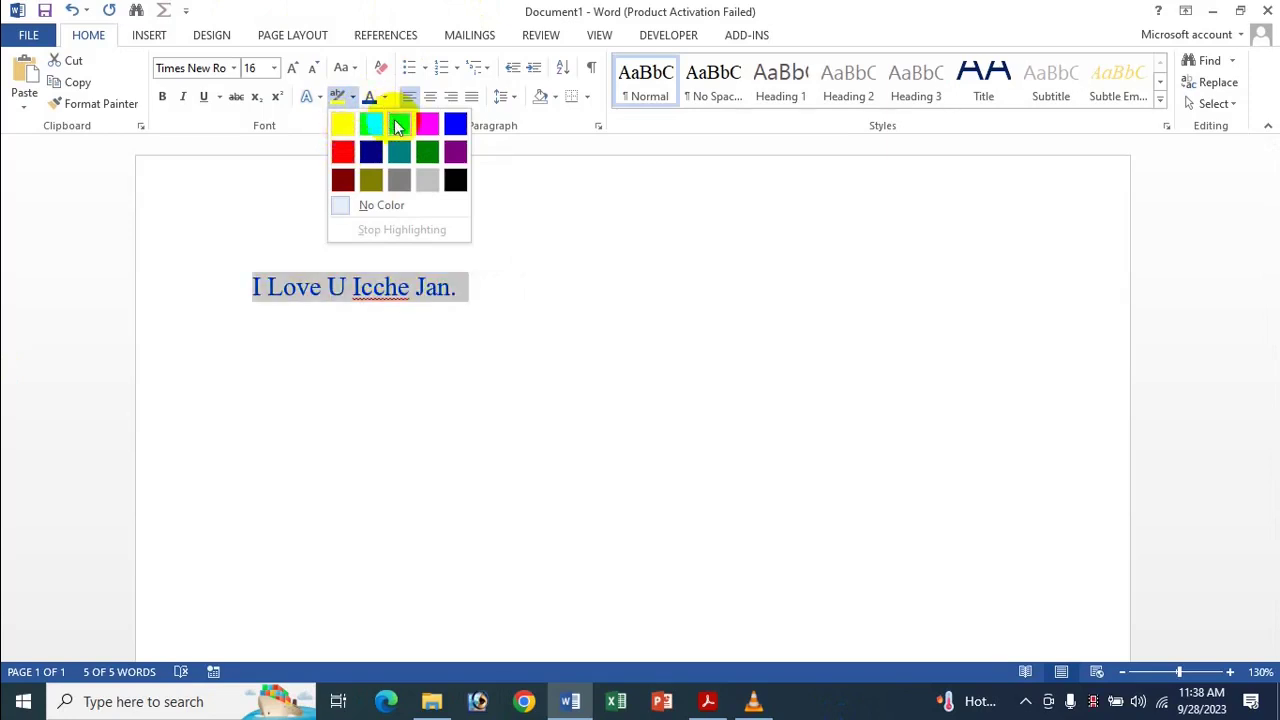
click(397, 124)
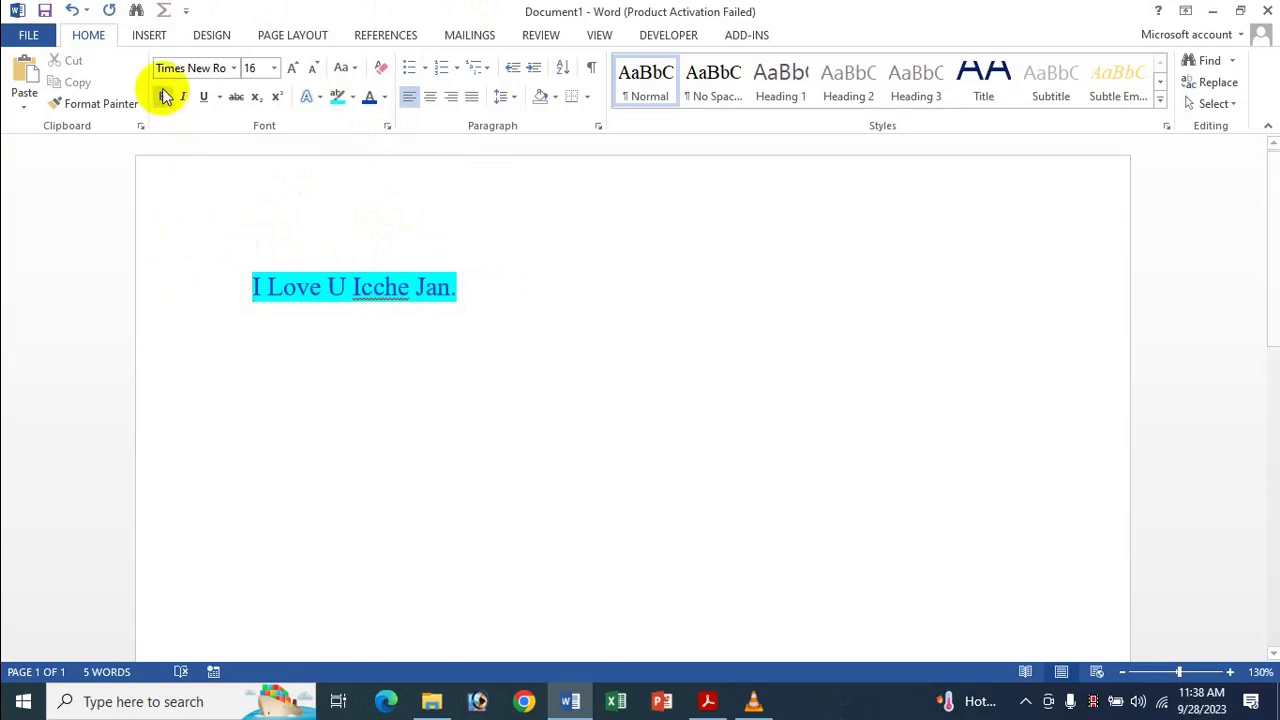
key(ctrl+a)
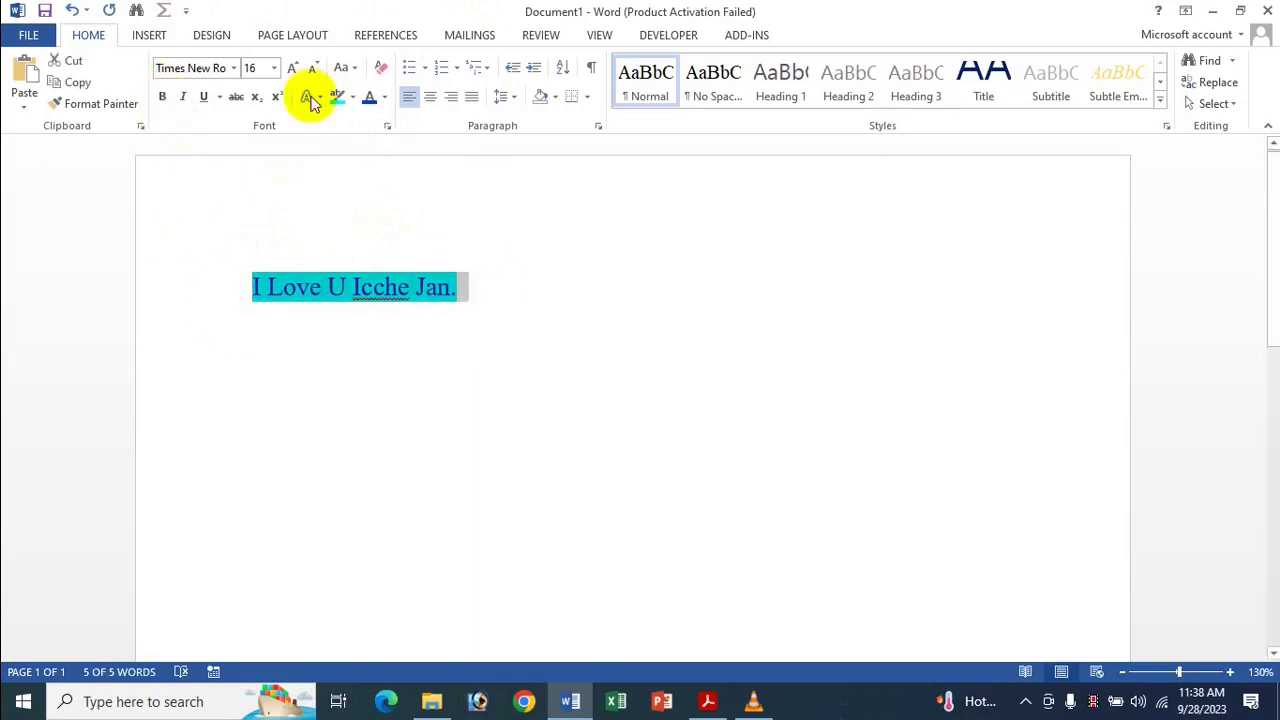
click(163, 100)
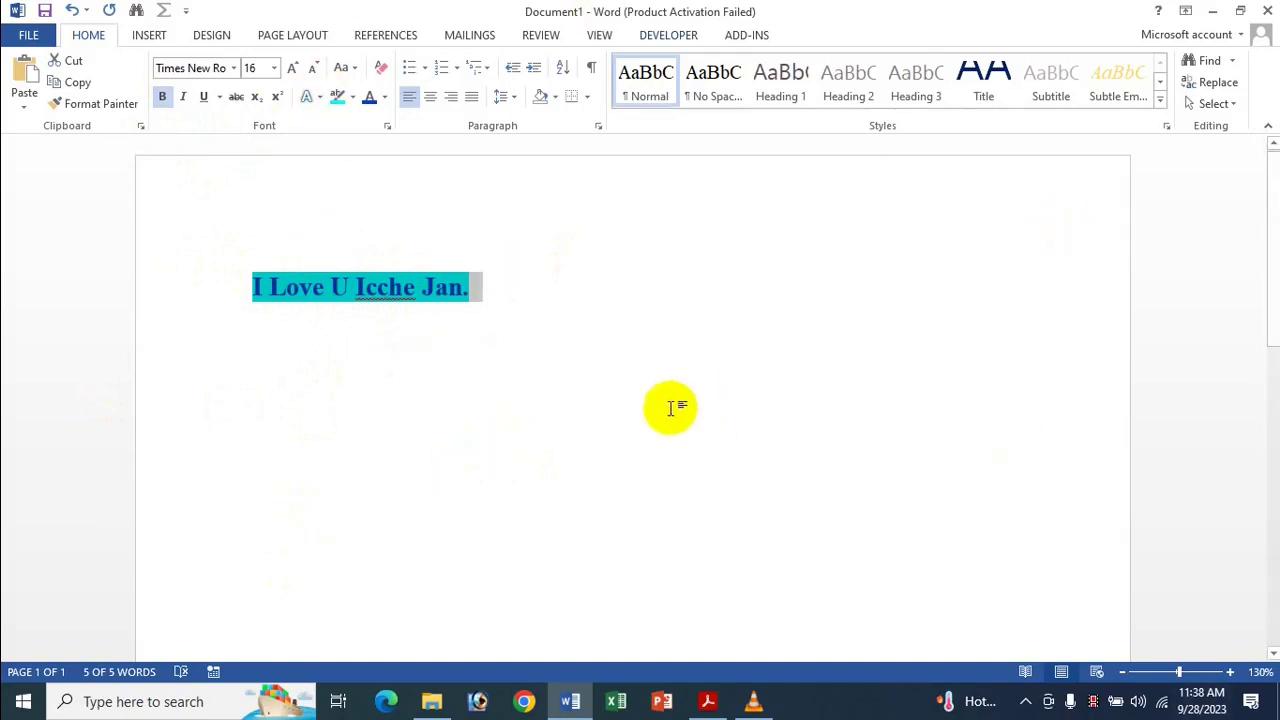
- Turn off Enable Live Preview in the general options and apply the setting
click(24, 36)
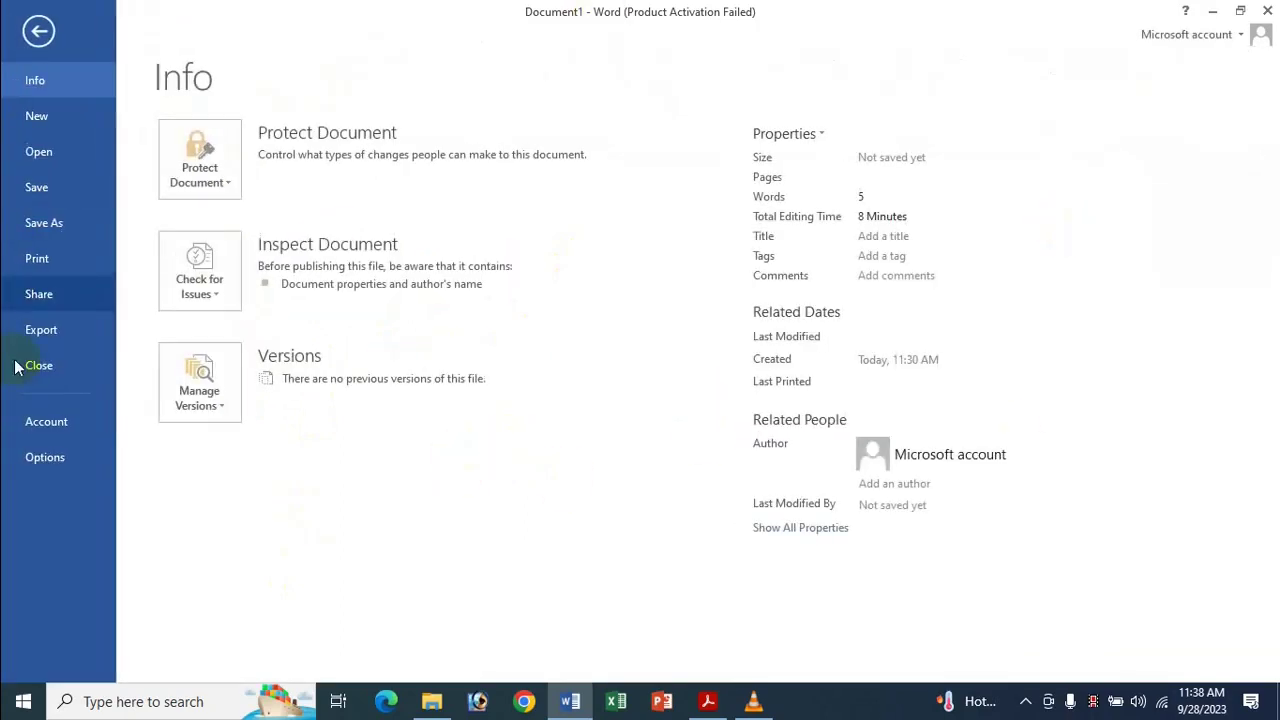
click(42, 458)
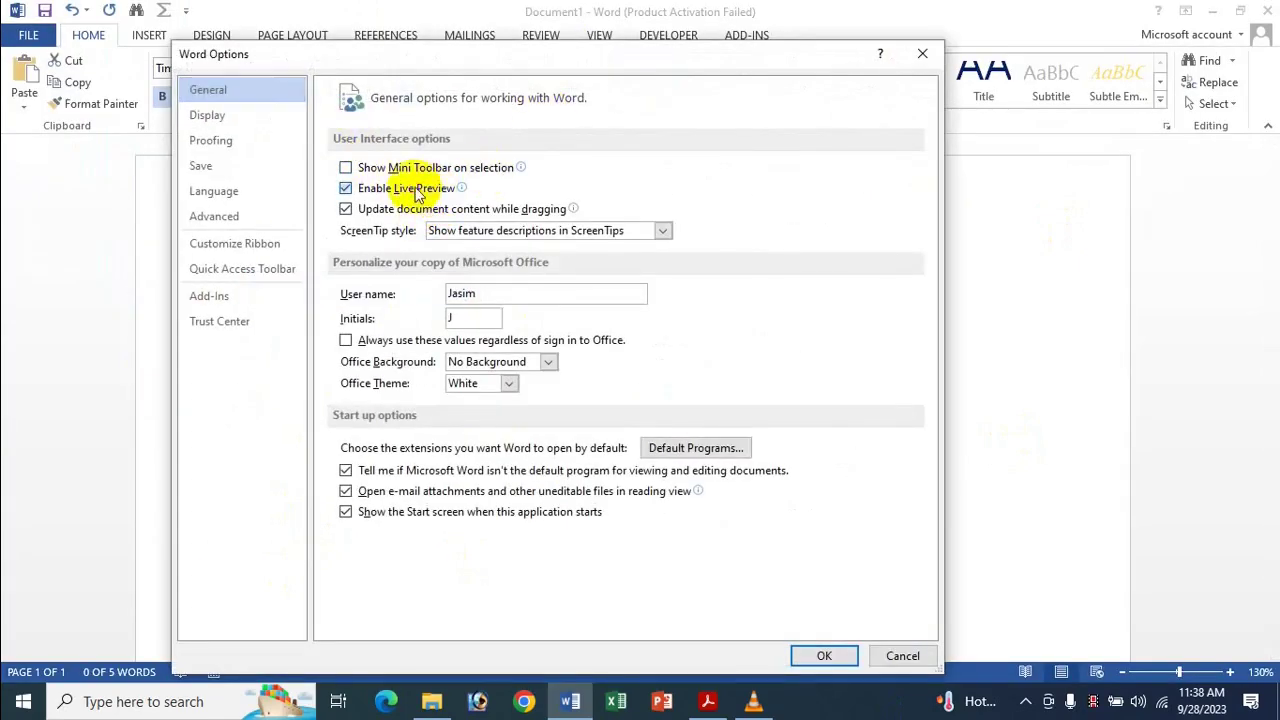
click(824, 656)
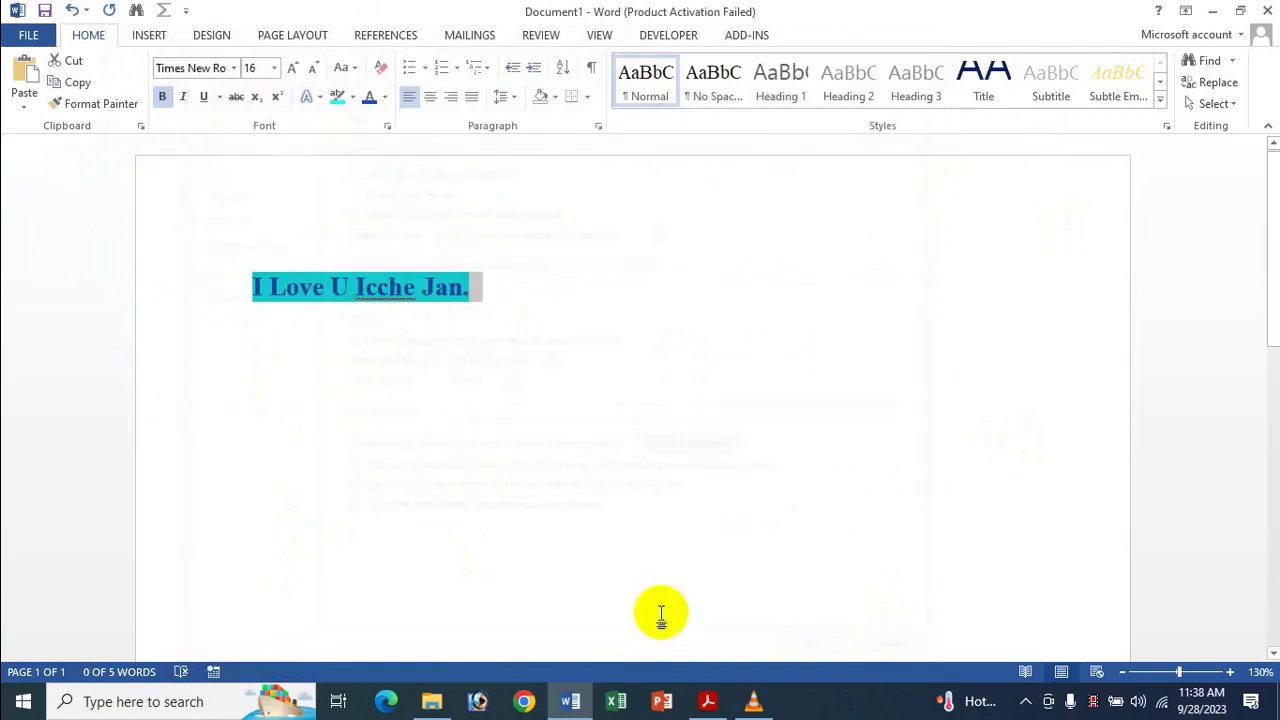
- Test the font colour choices without live preview by applying dark gold to the sentence and undoing it
click(386, 97)
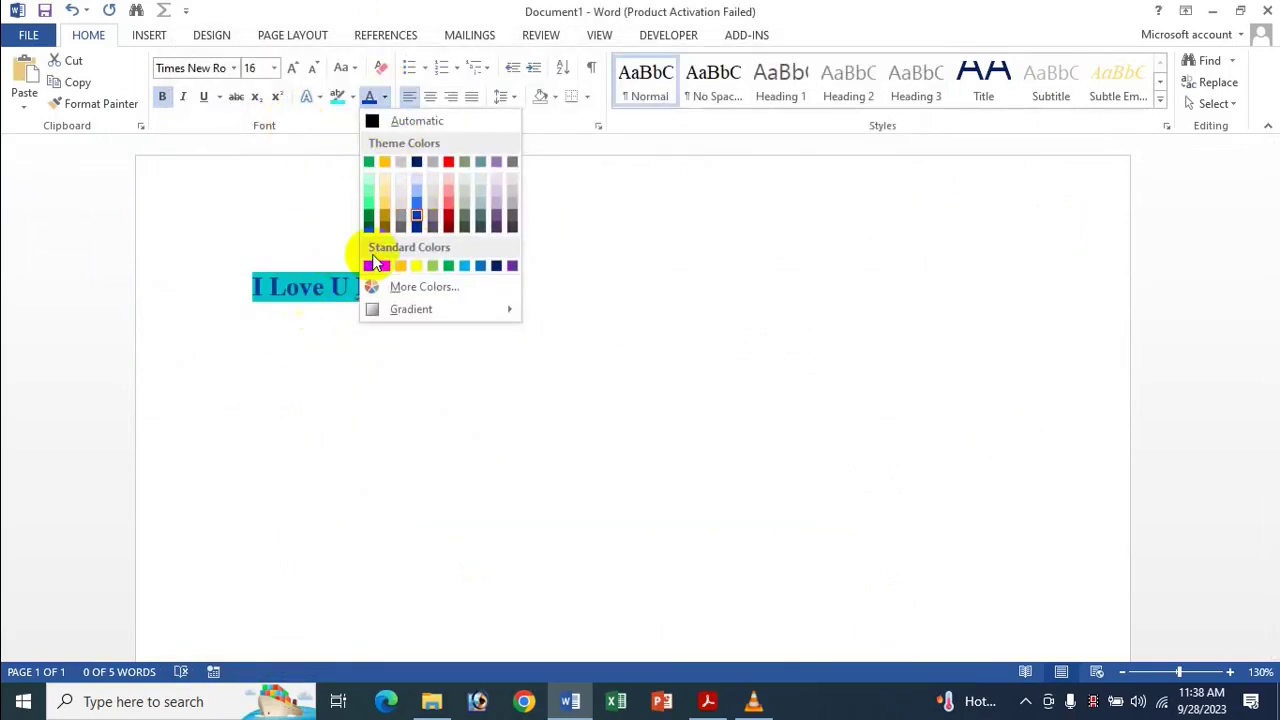
click(257, 300)
drag(492, 290, 252, 285)
click(386, 97)
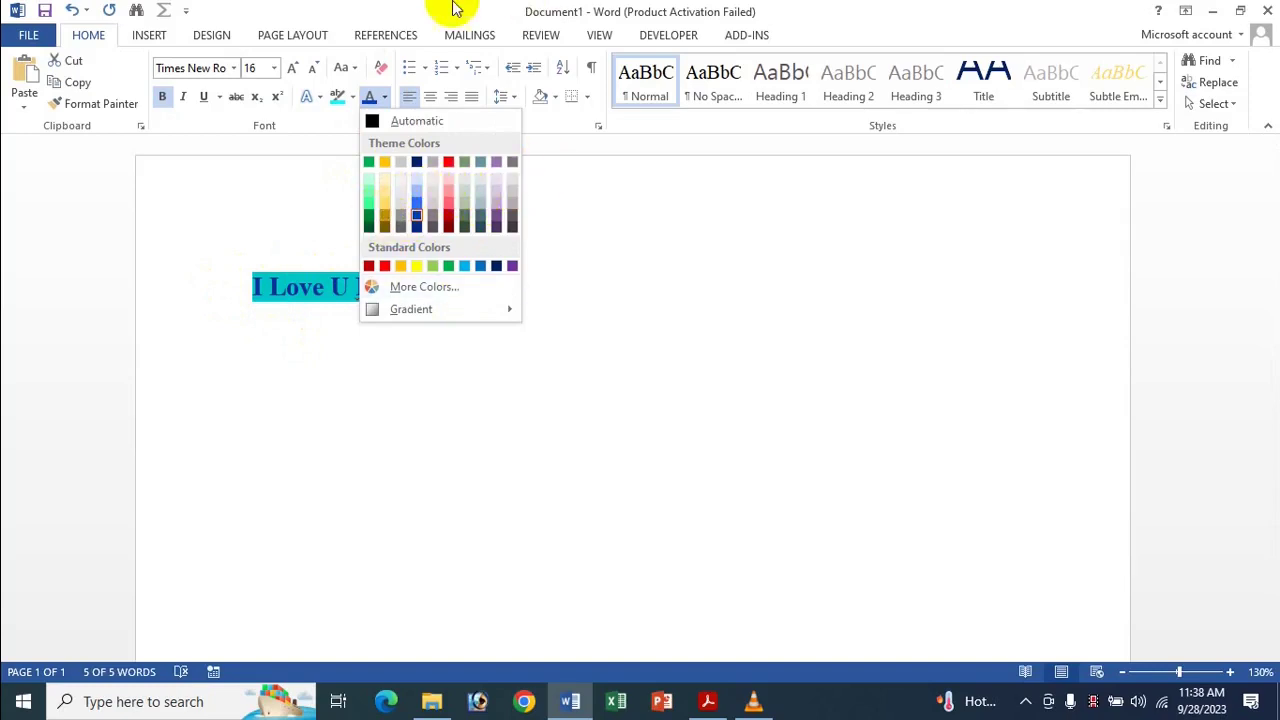
click(384, 224)
key(ctrl+z)
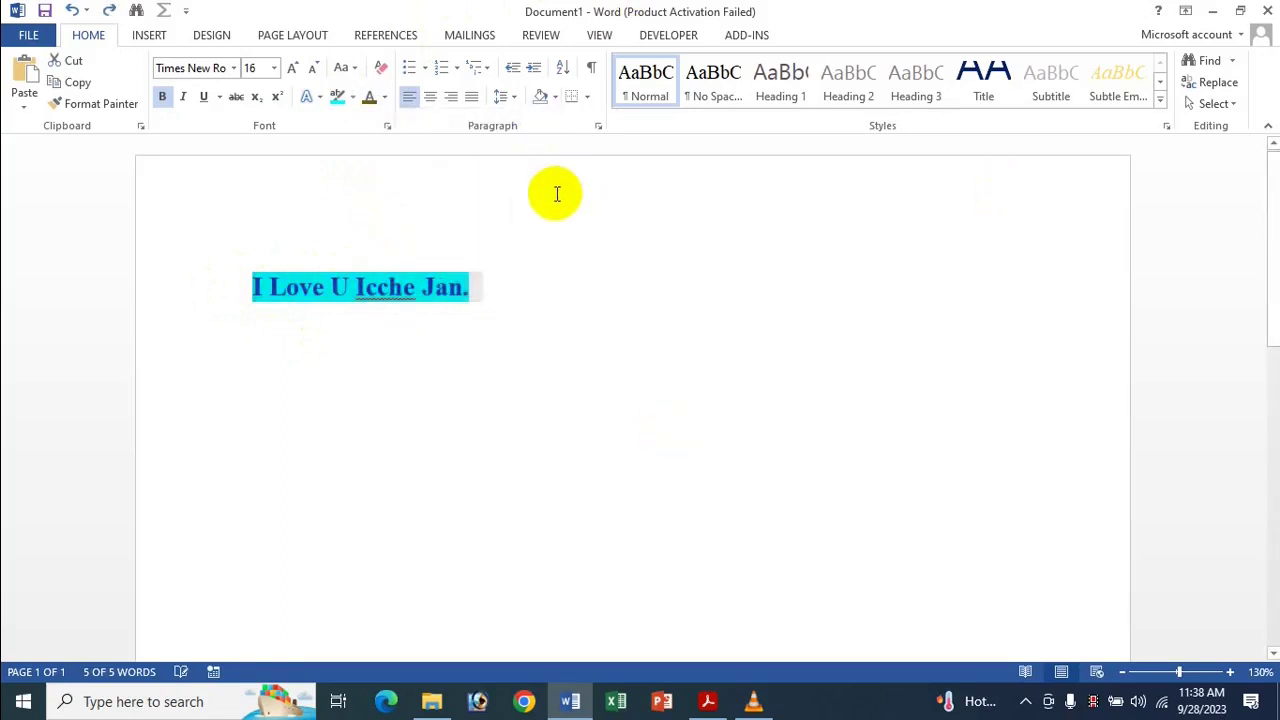
- Try a bright green highlight on the sentence and undo it
click(353, 97)
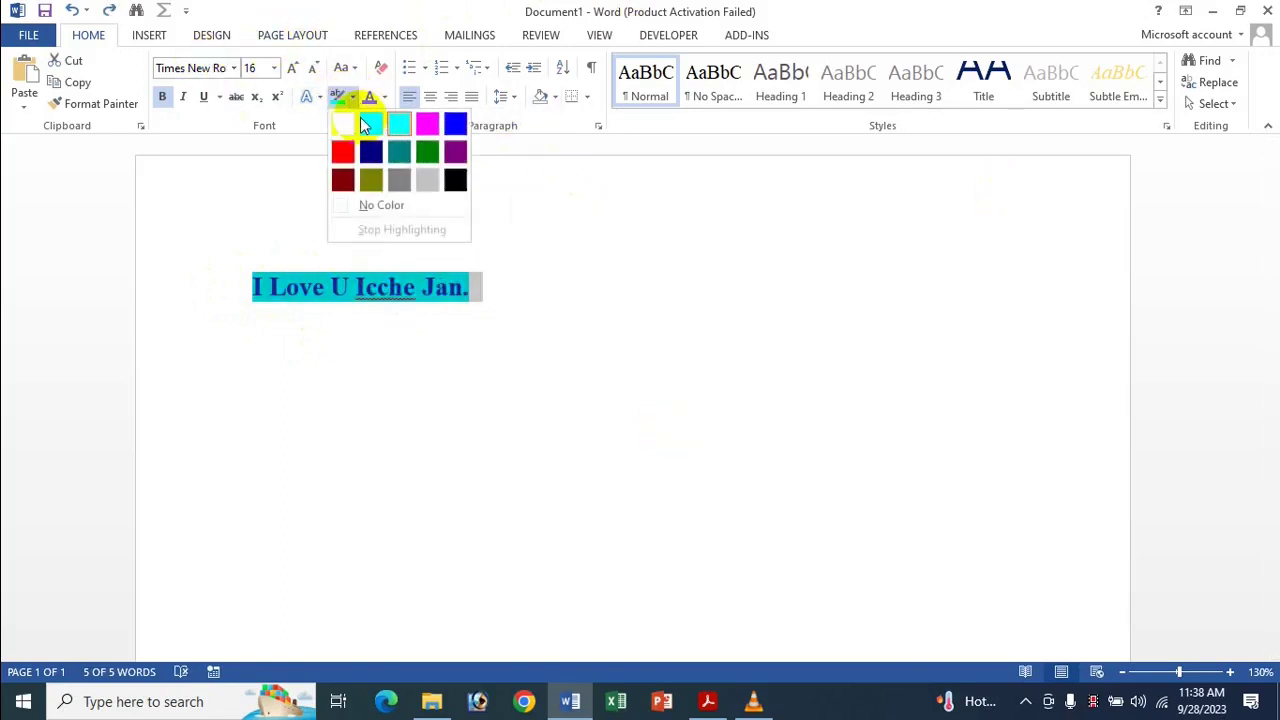
click(399, 124)
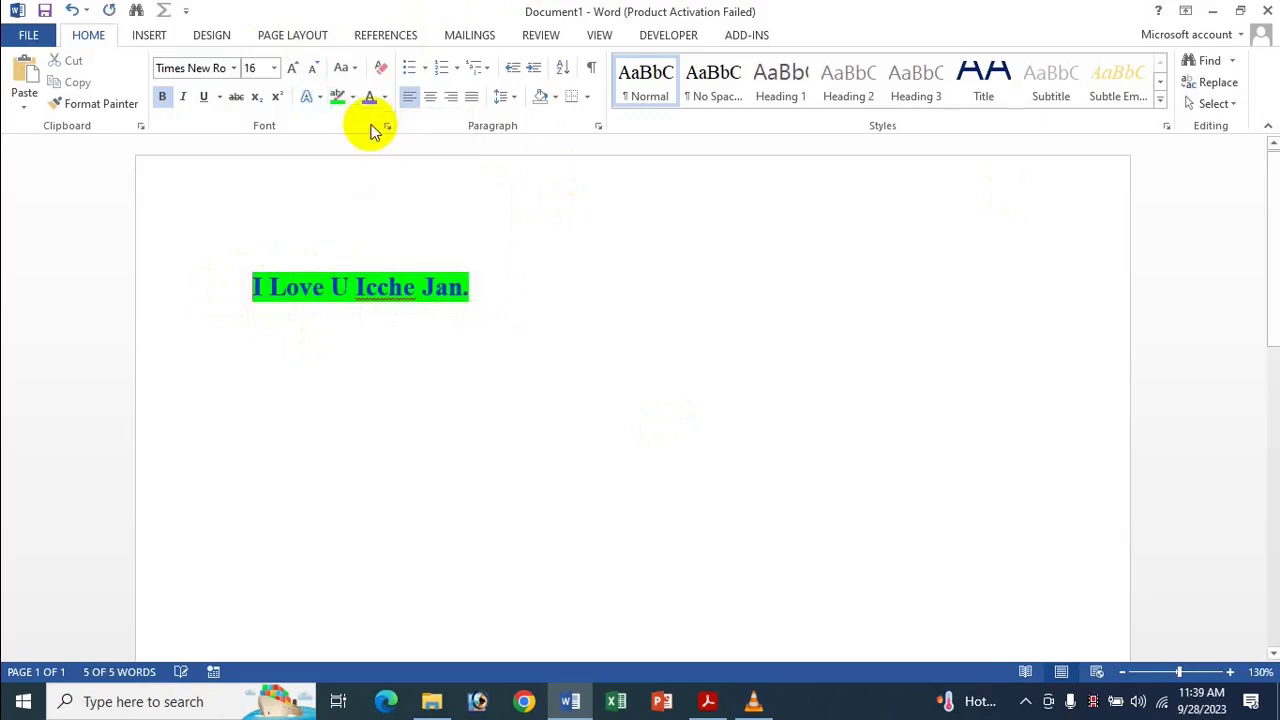
click(366, 145)
key(ctrl+a)
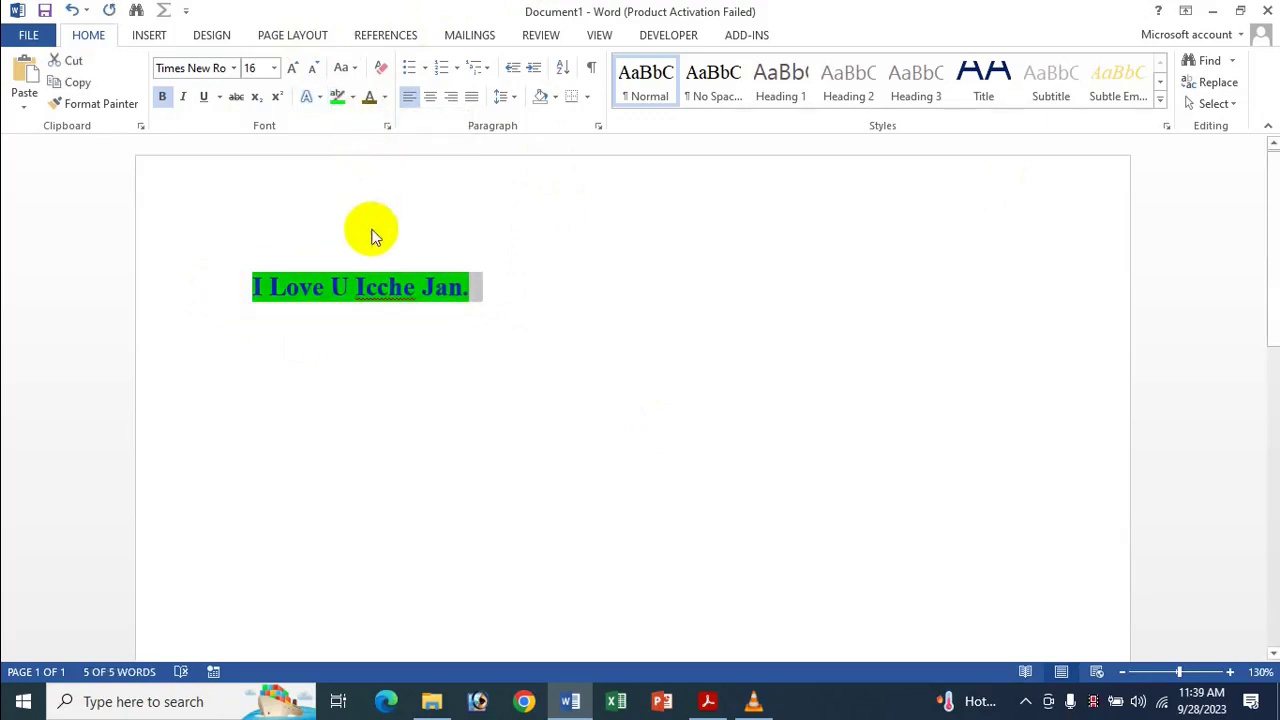
key(ctrl+z)
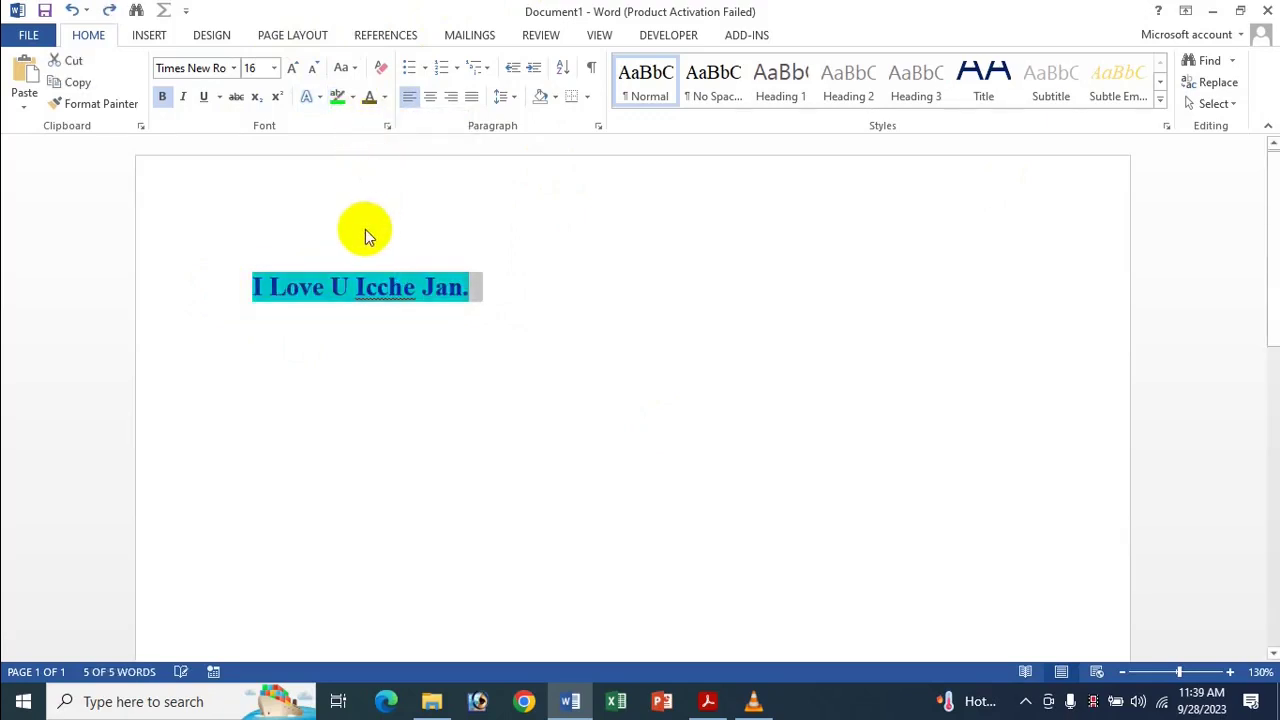
- Turn on Show Mini Toolbar on selection and Enable Live Preview in the general options and apply the settings
click(25, 36)
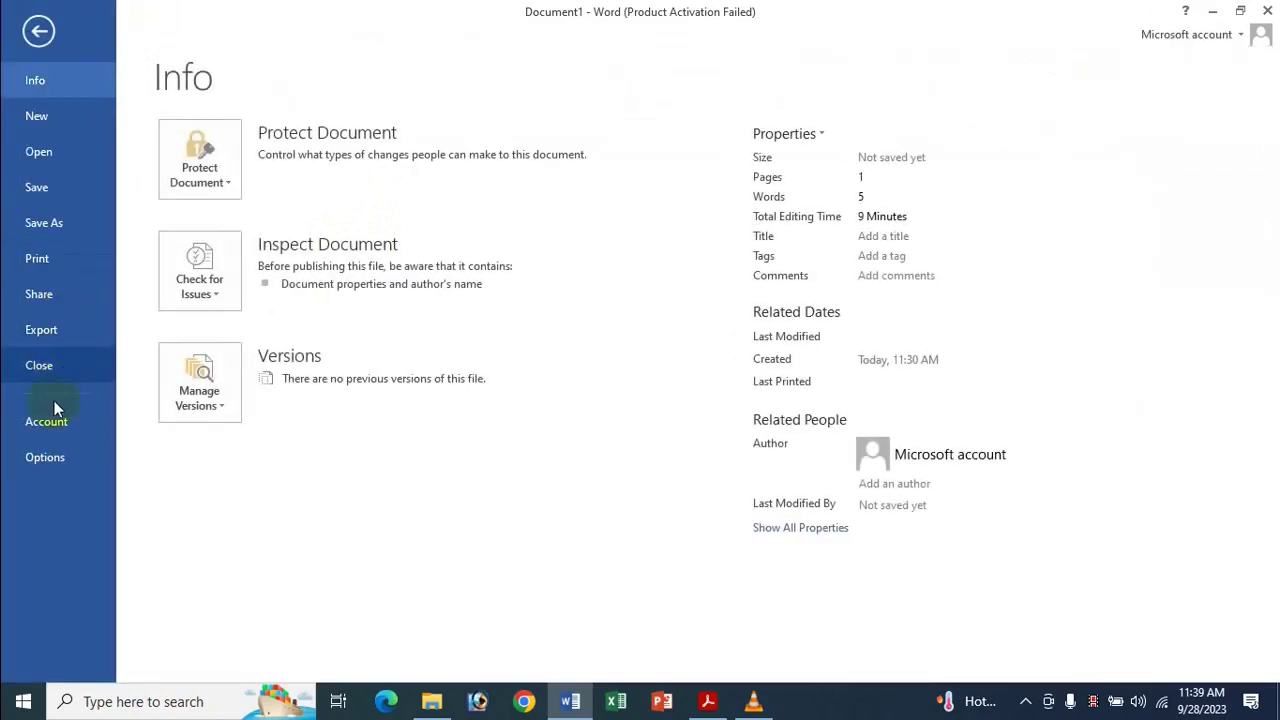
click(45, 458)
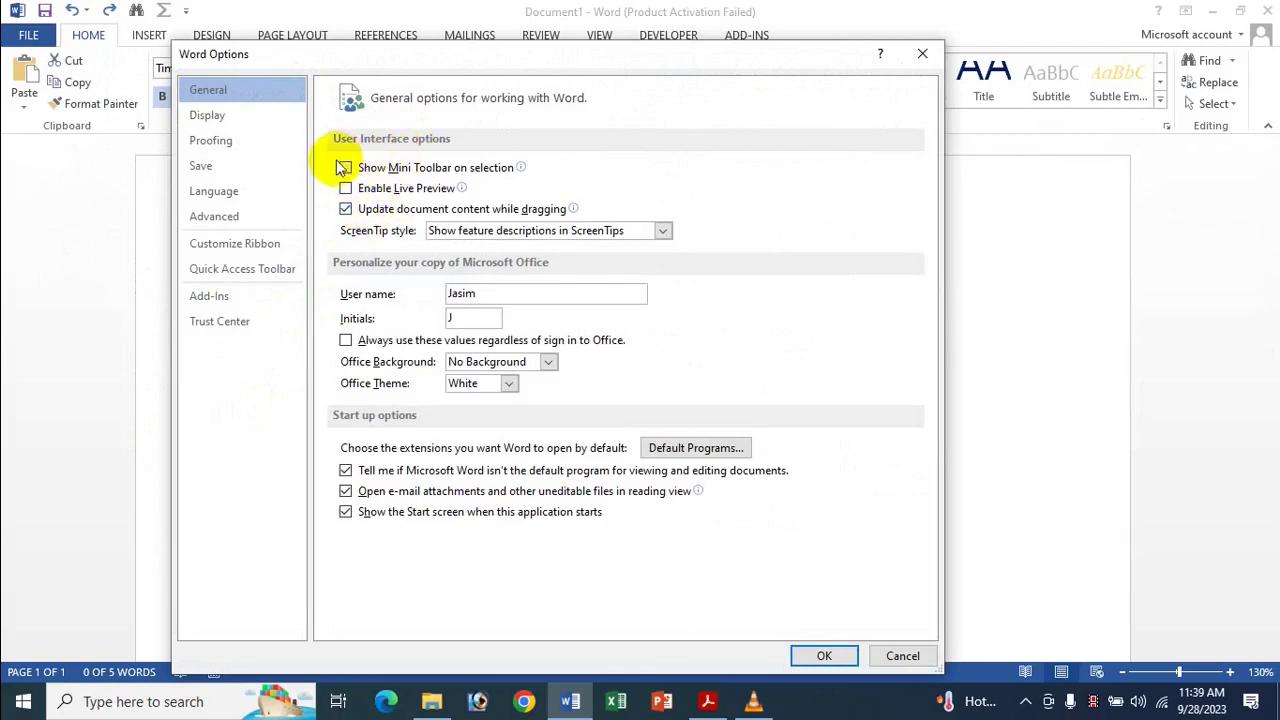
click(345, 169)
click(345, 189)
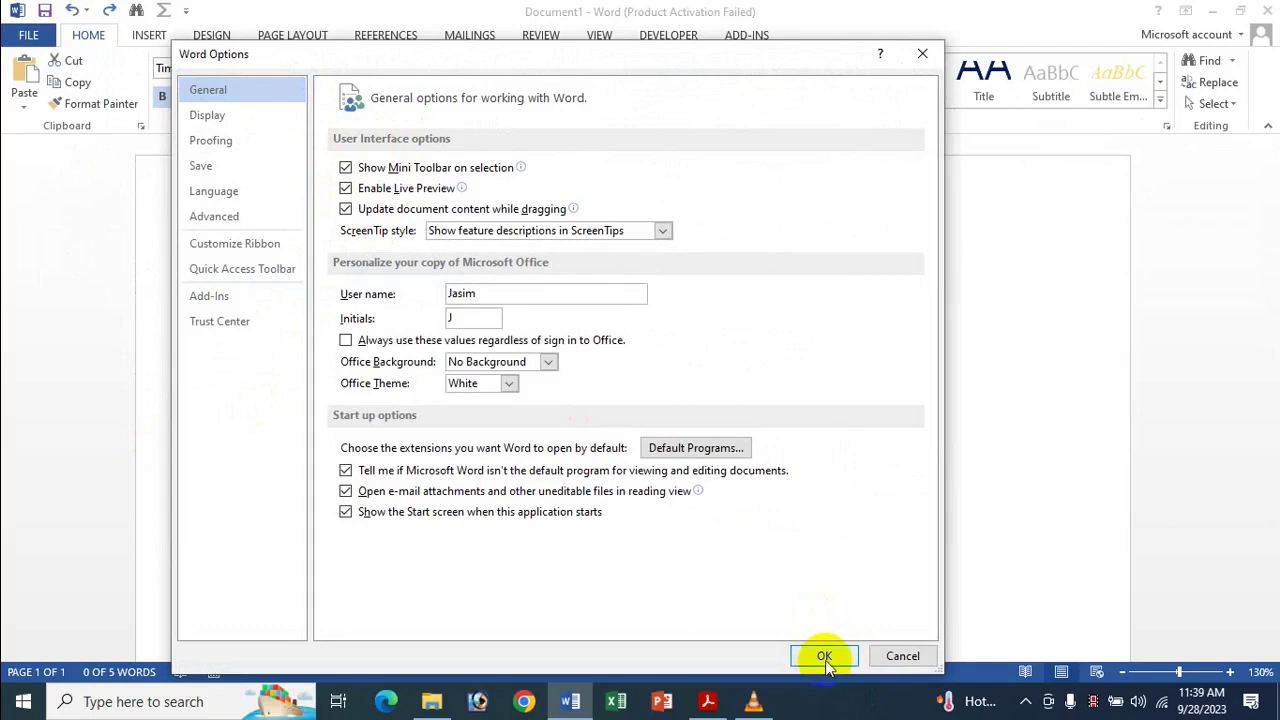
click(823, 658)
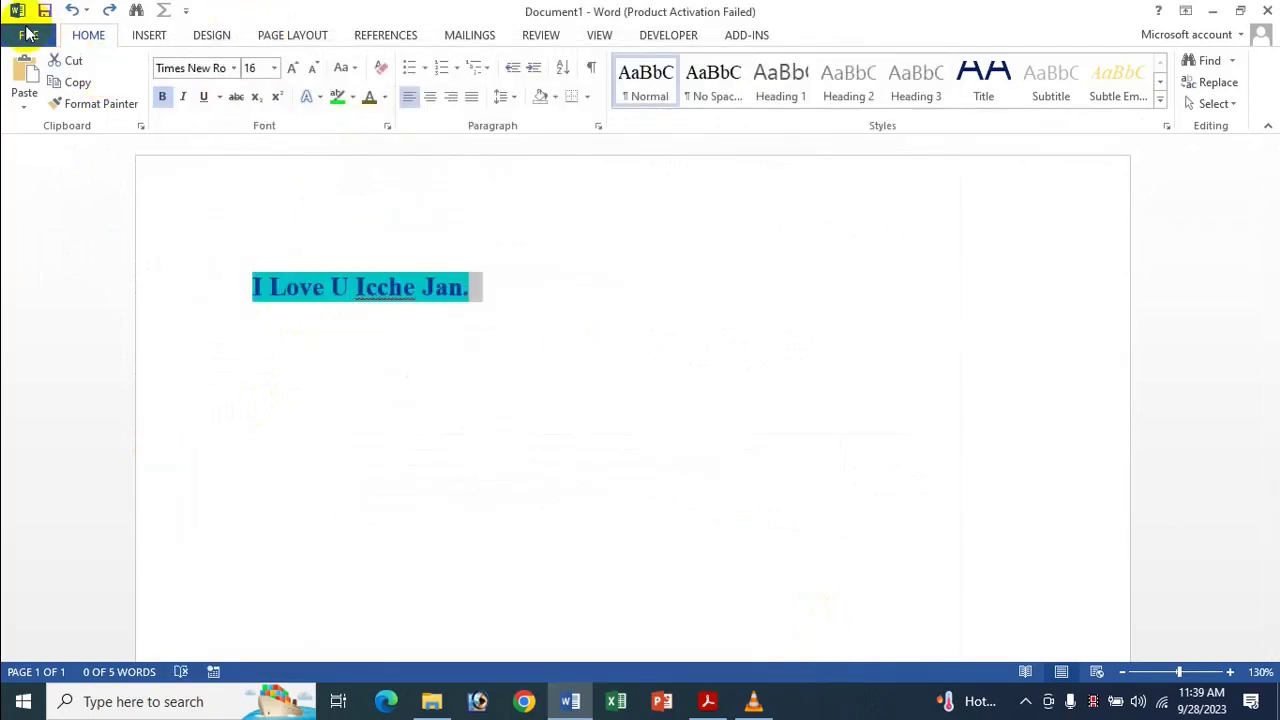
- Review the user interface settings in the general options and close them without making changes
click(28, 34)
click(38, 32)
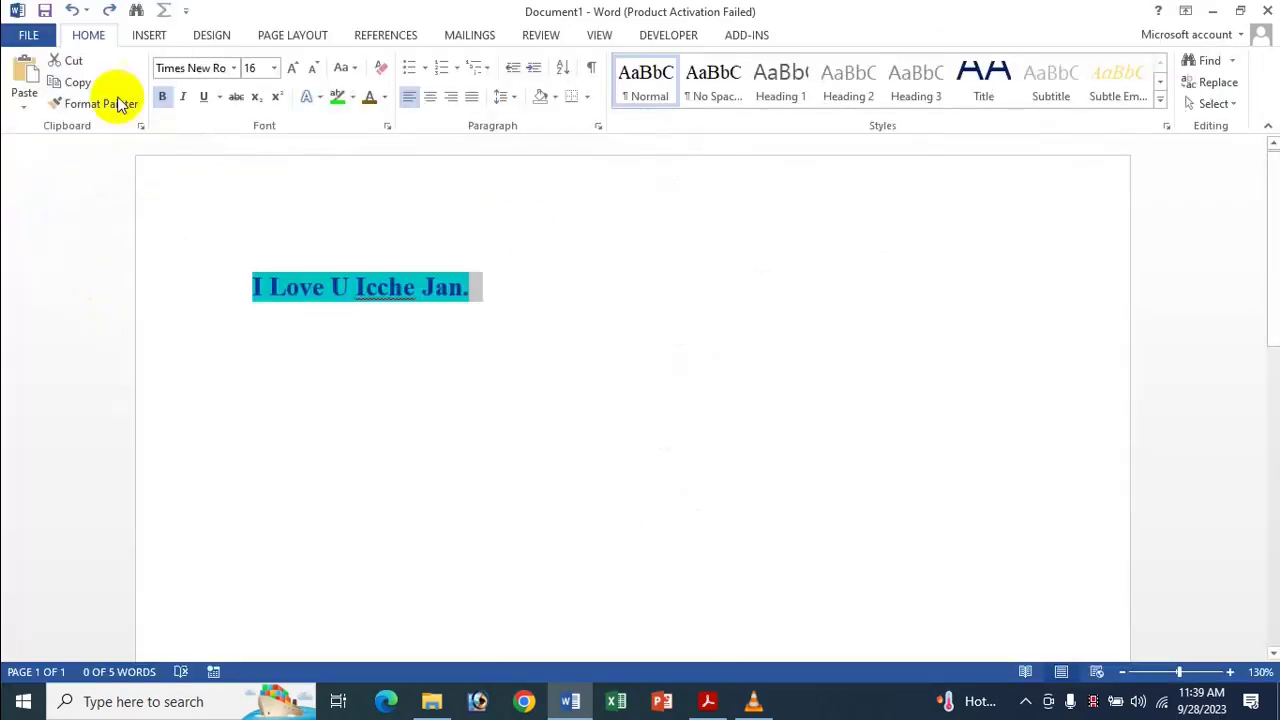
click(30, 36)
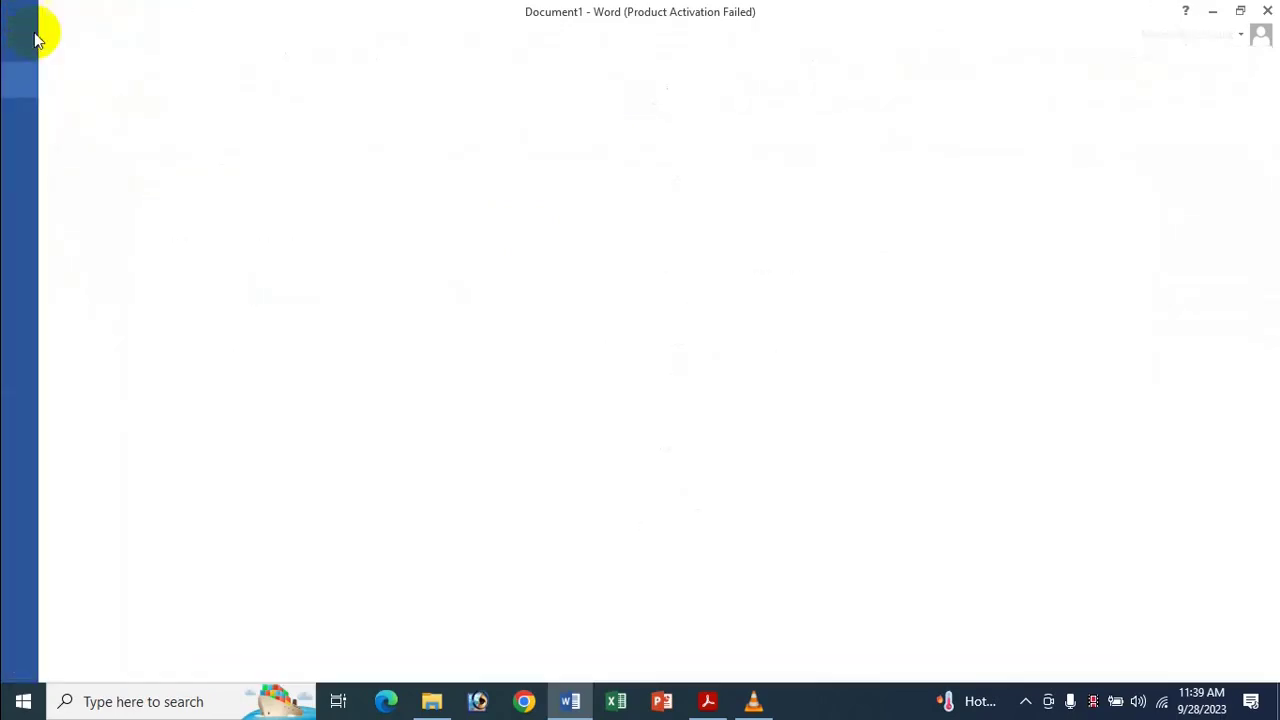
click(66, 451)
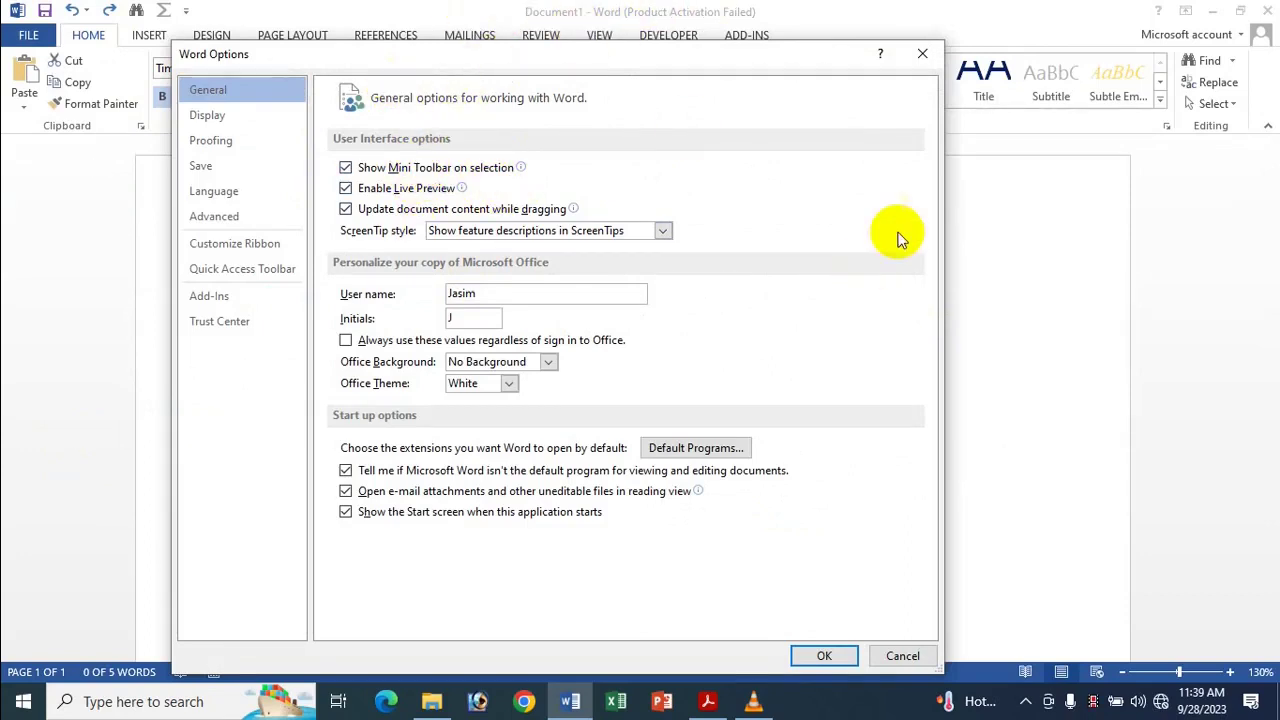
click(924, 52)
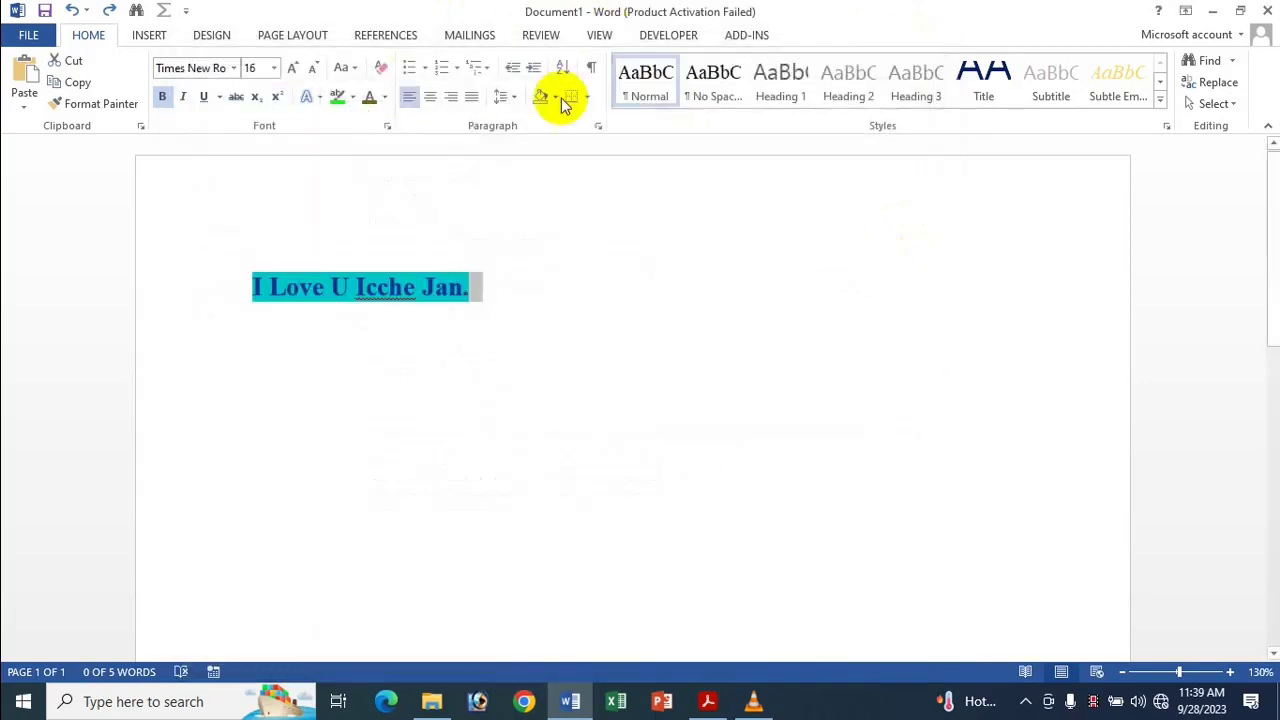
click(313, 296)
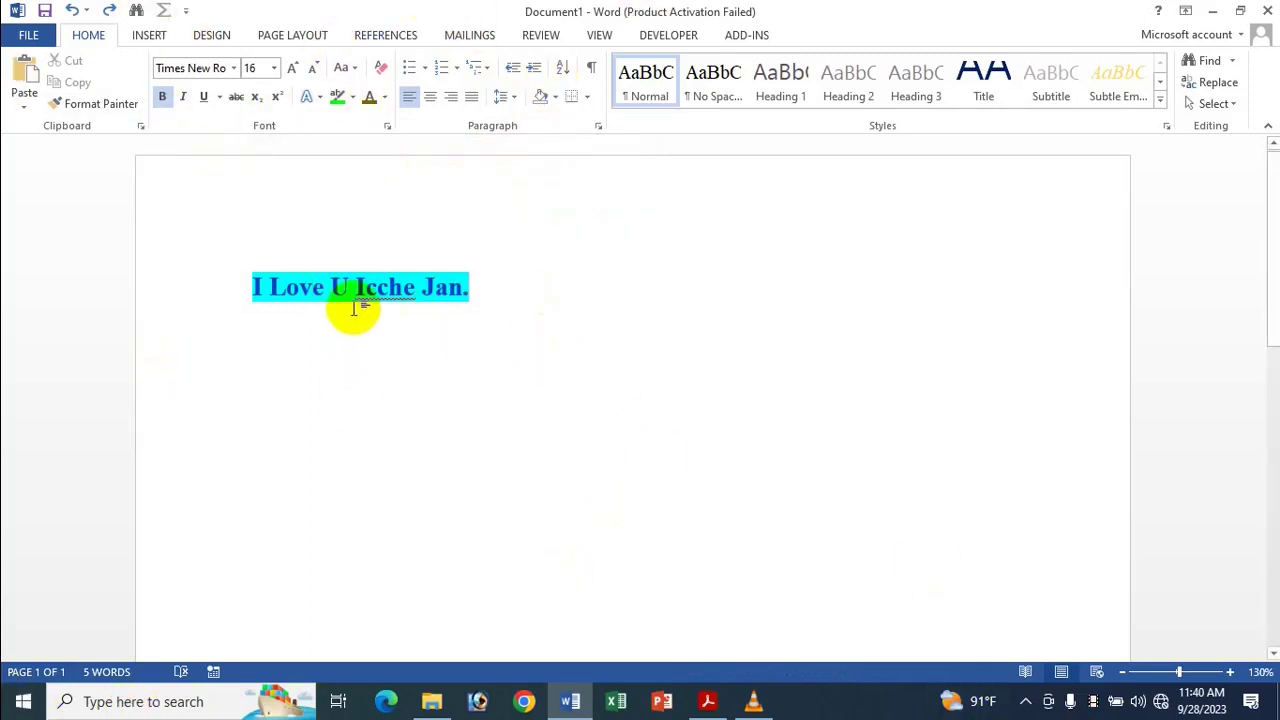
drag(466, 289, 355, 288)
click(272, 289)
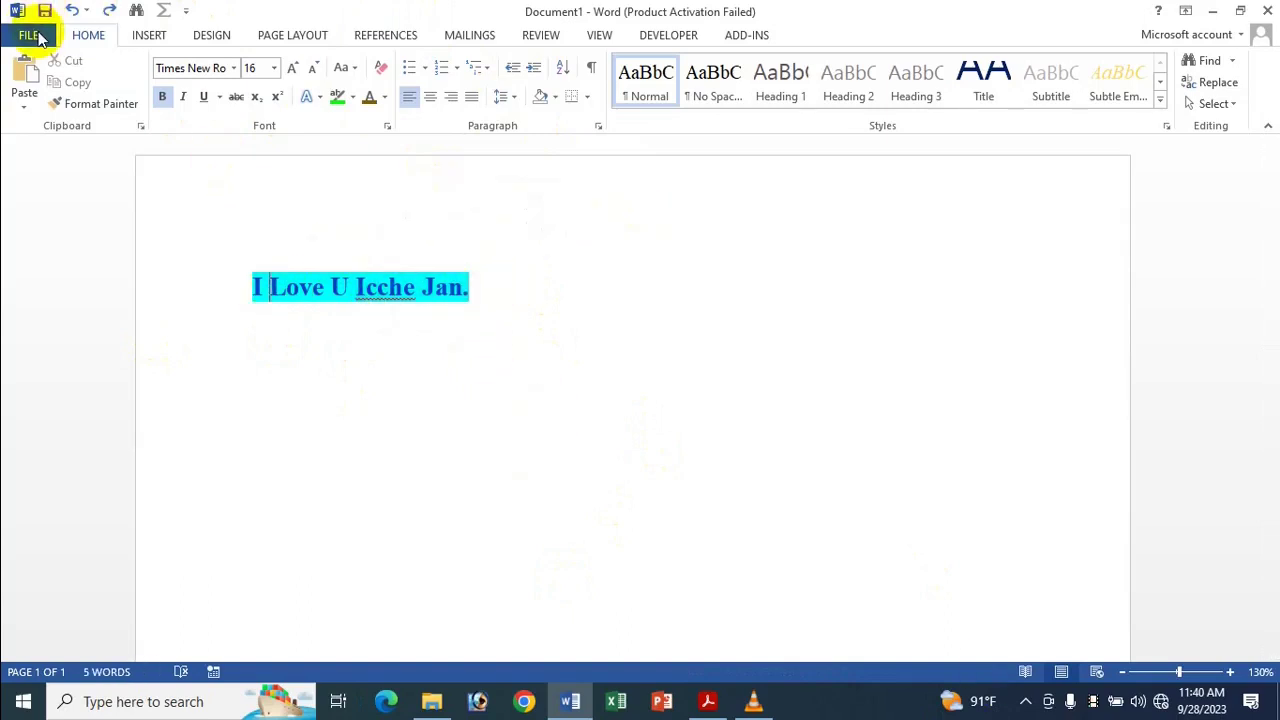
- Set the ScreenTip style to Don't show feature descriptions in ScreenTips and apply it
click(30, 36)
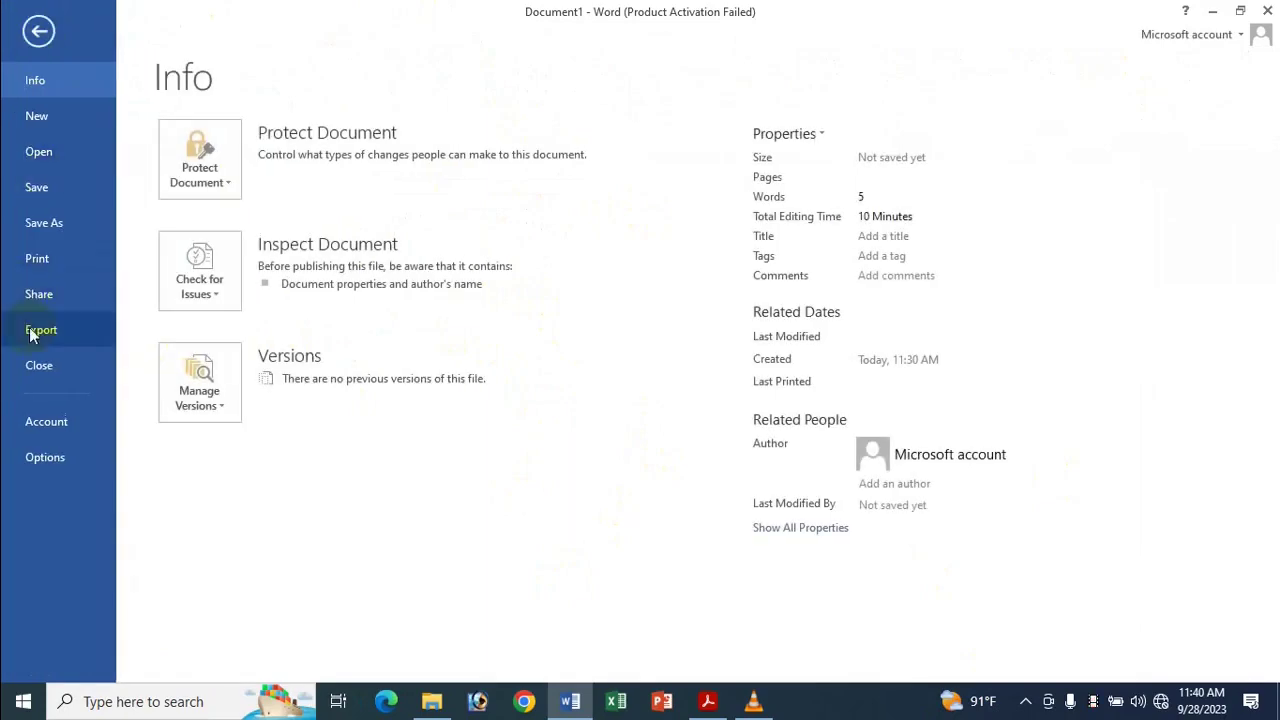
click(69, 446)
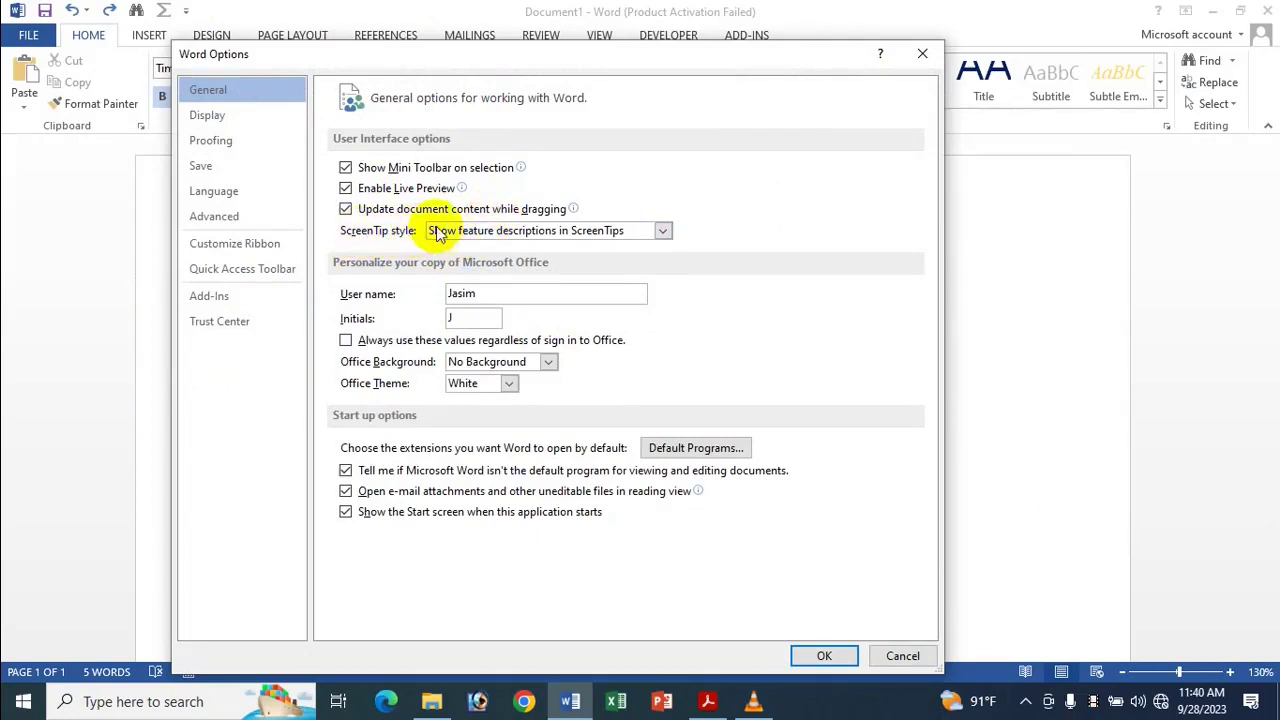
click(617, 230)
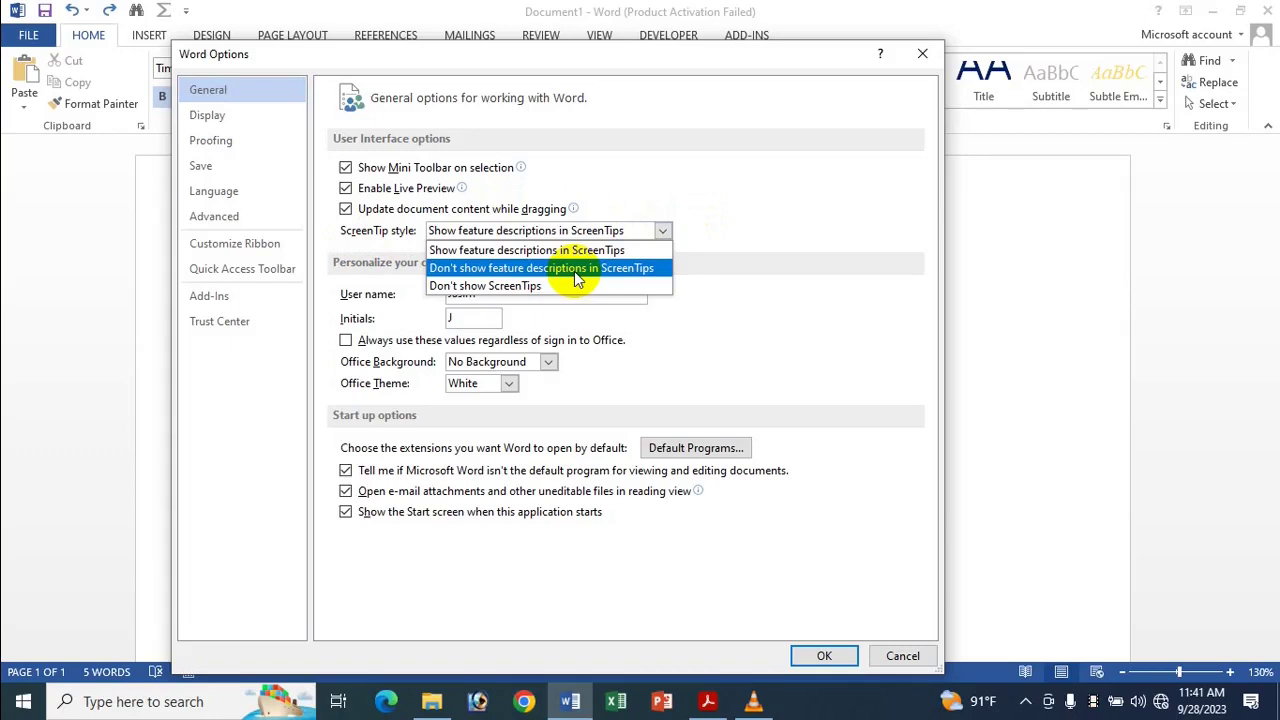
click(574, 268)
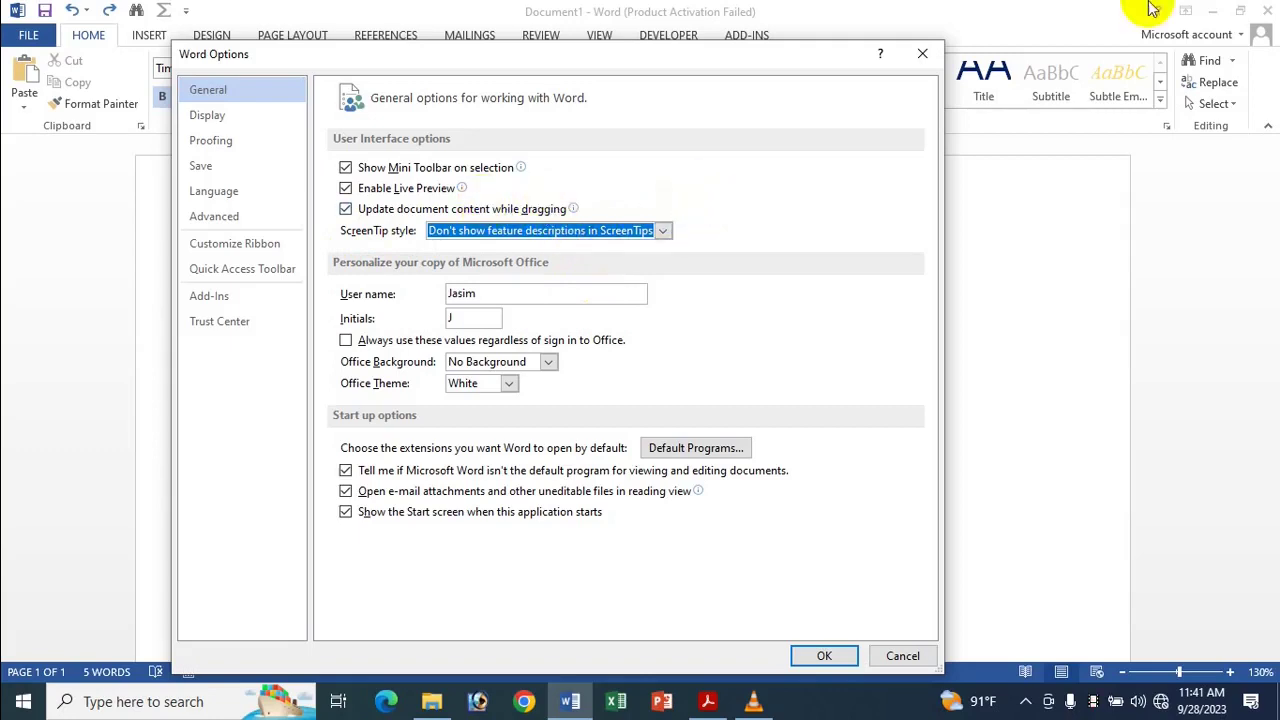
click(824, 655)
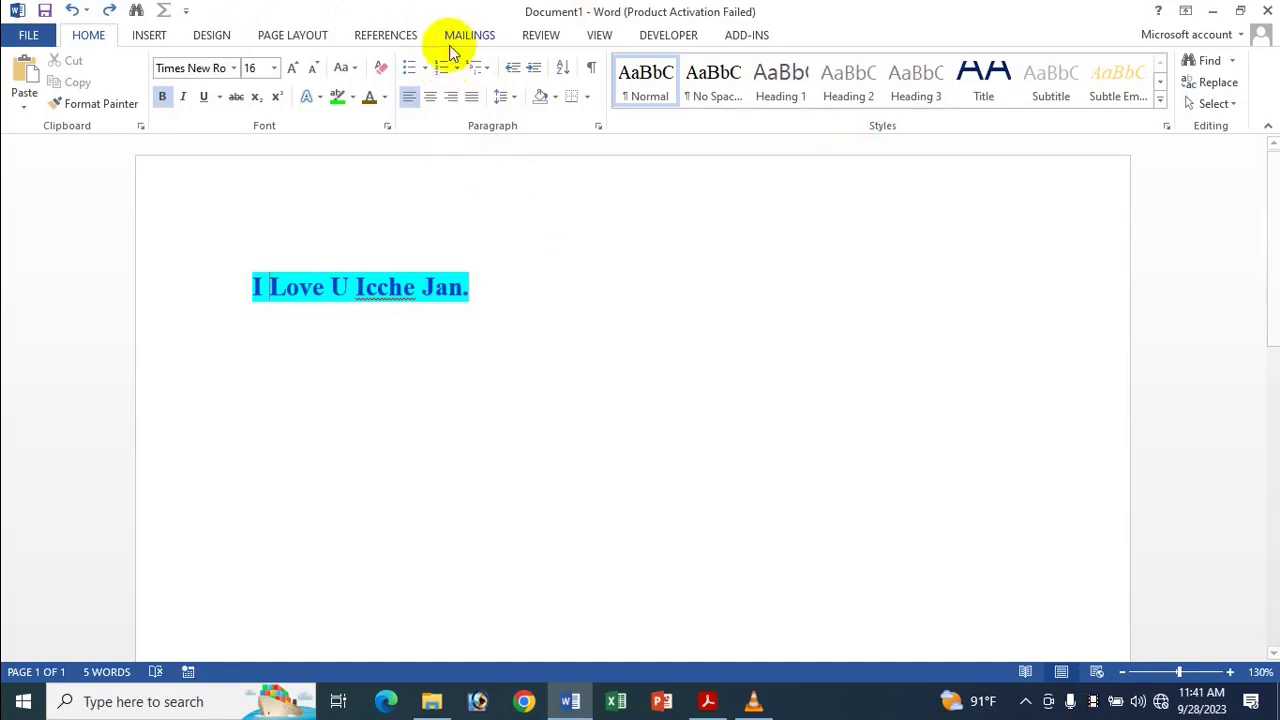
- Change the ScreenTip style in the general options to Don't show ScreenTips and apply it
click(28, 40)
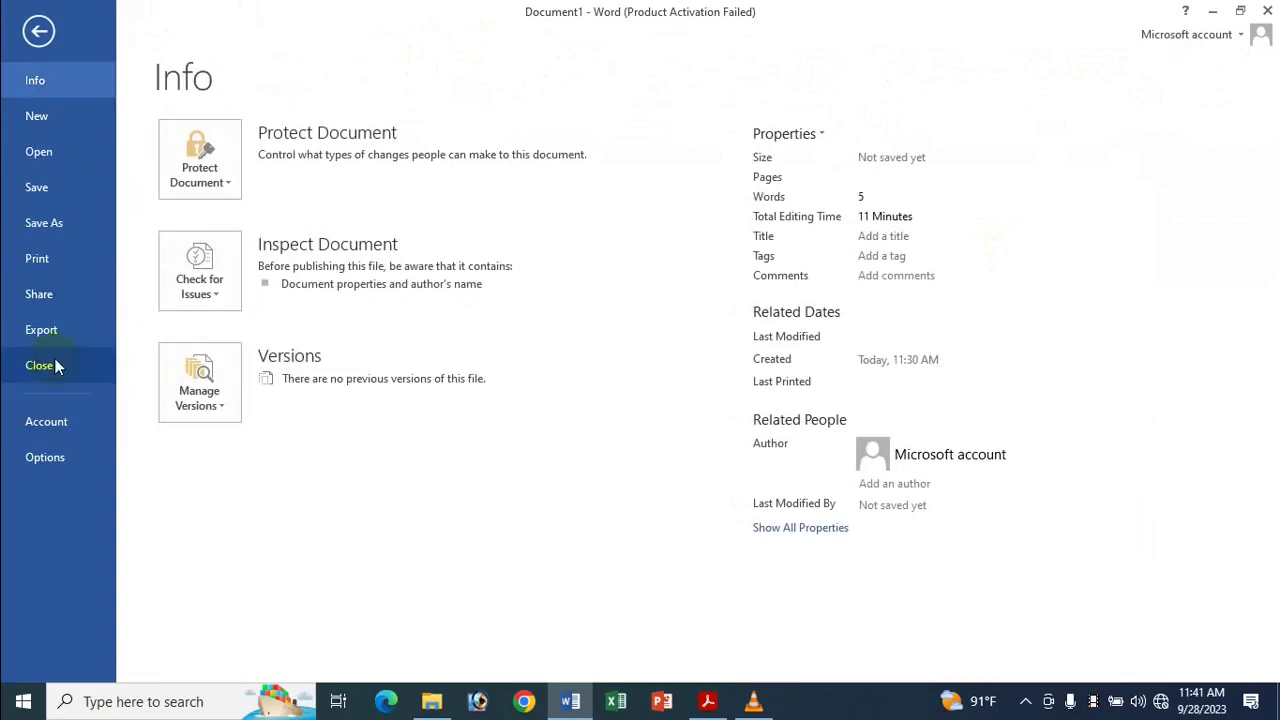
click(66, 468)
click(486, 232)
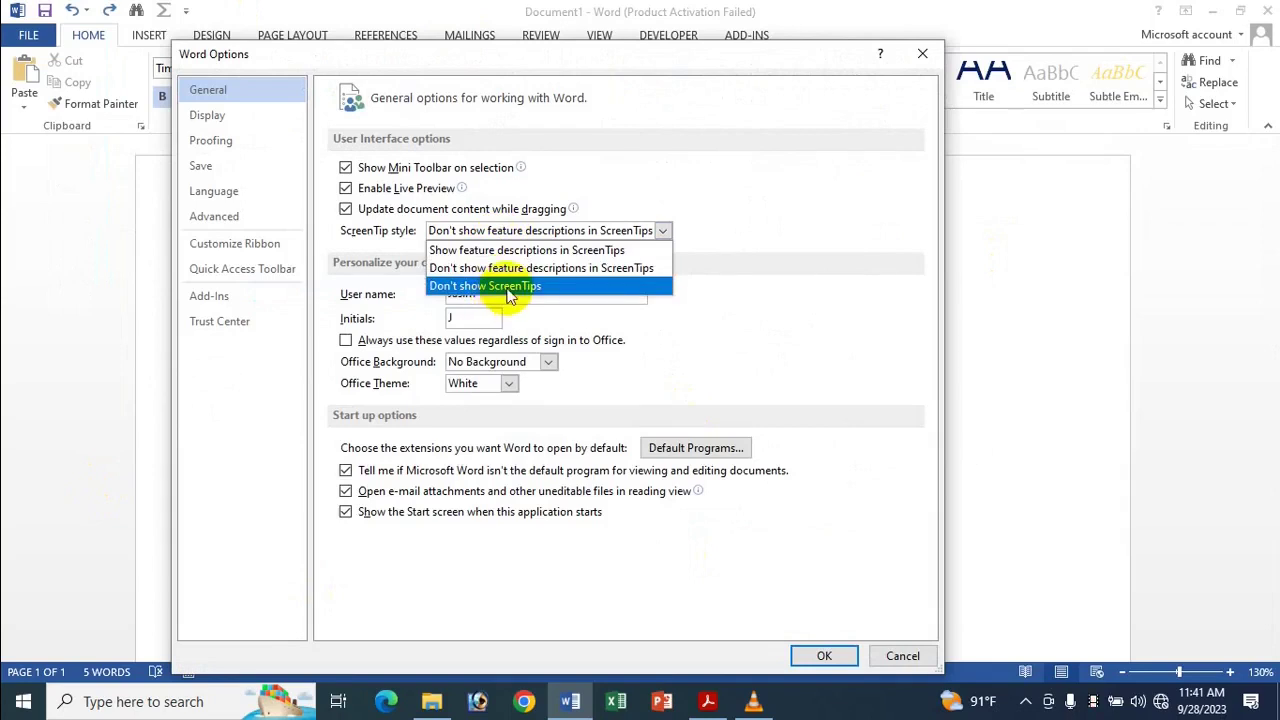
click(509, 287)
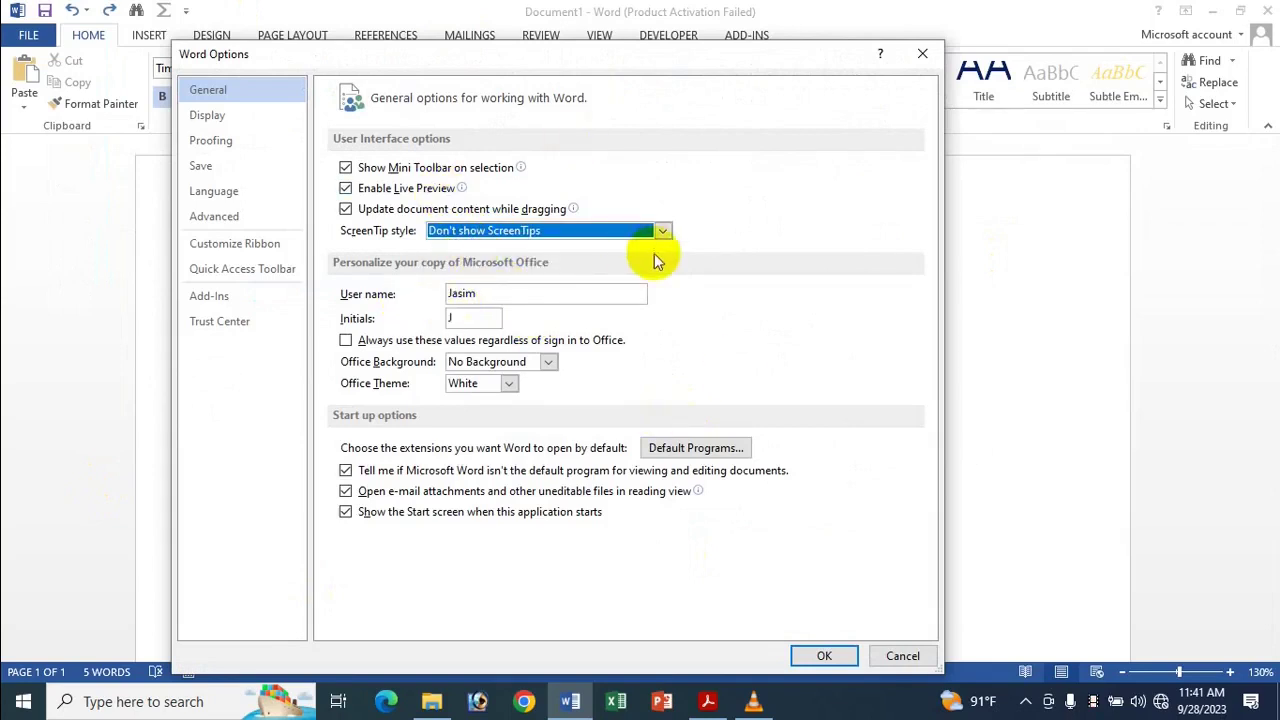
click(832, 655)
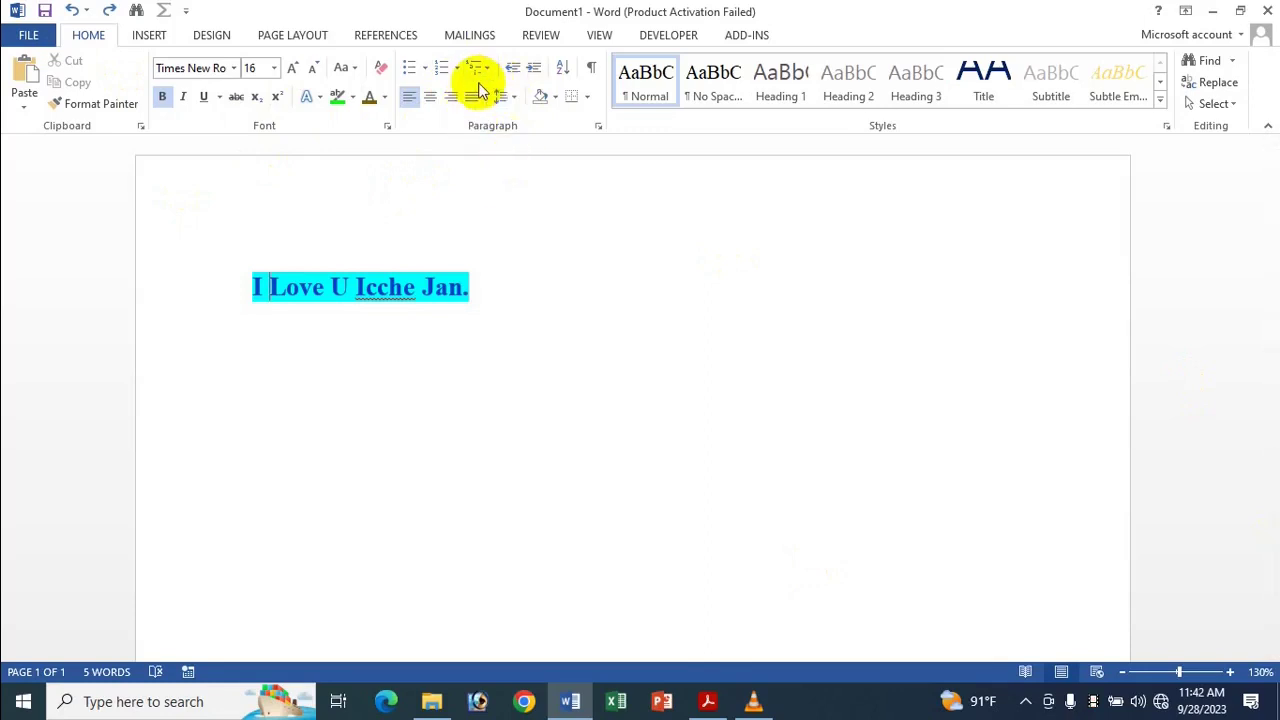
- Set the ScreenTip style back to Show feature descriptions in ScreenTips and apply it
click(27, 42)
click(41, 466)
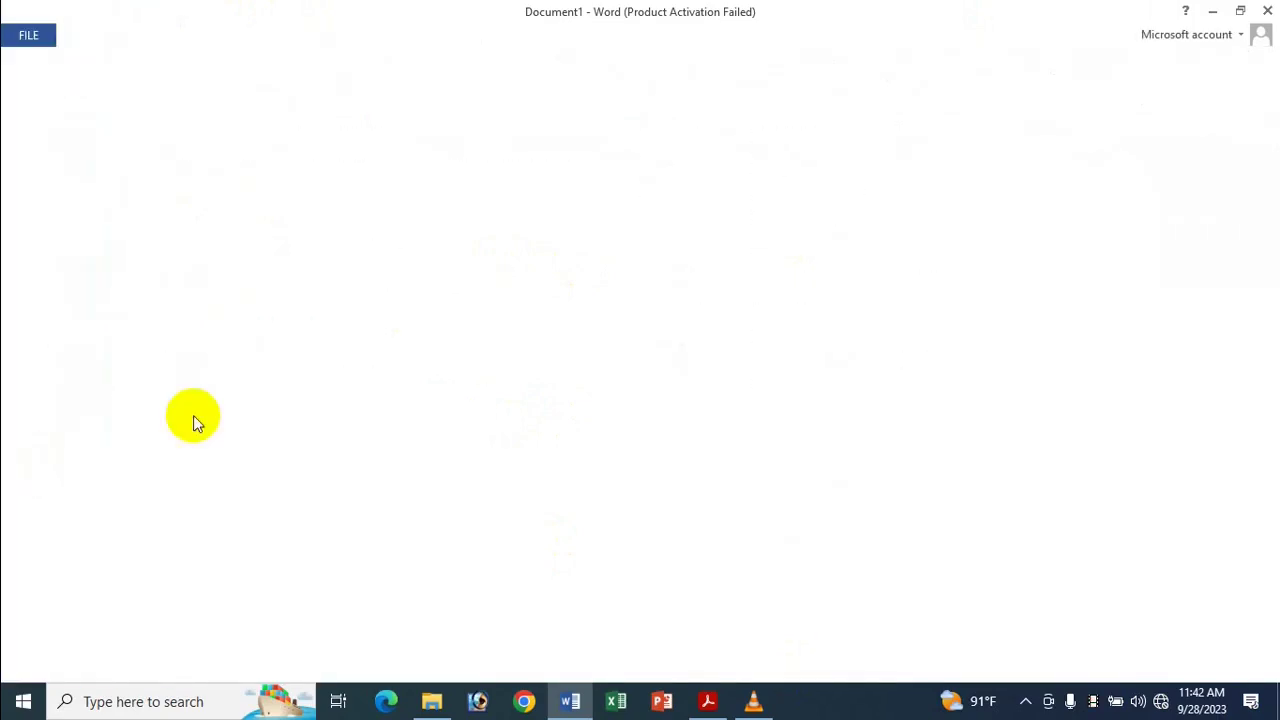
click(510, 237)
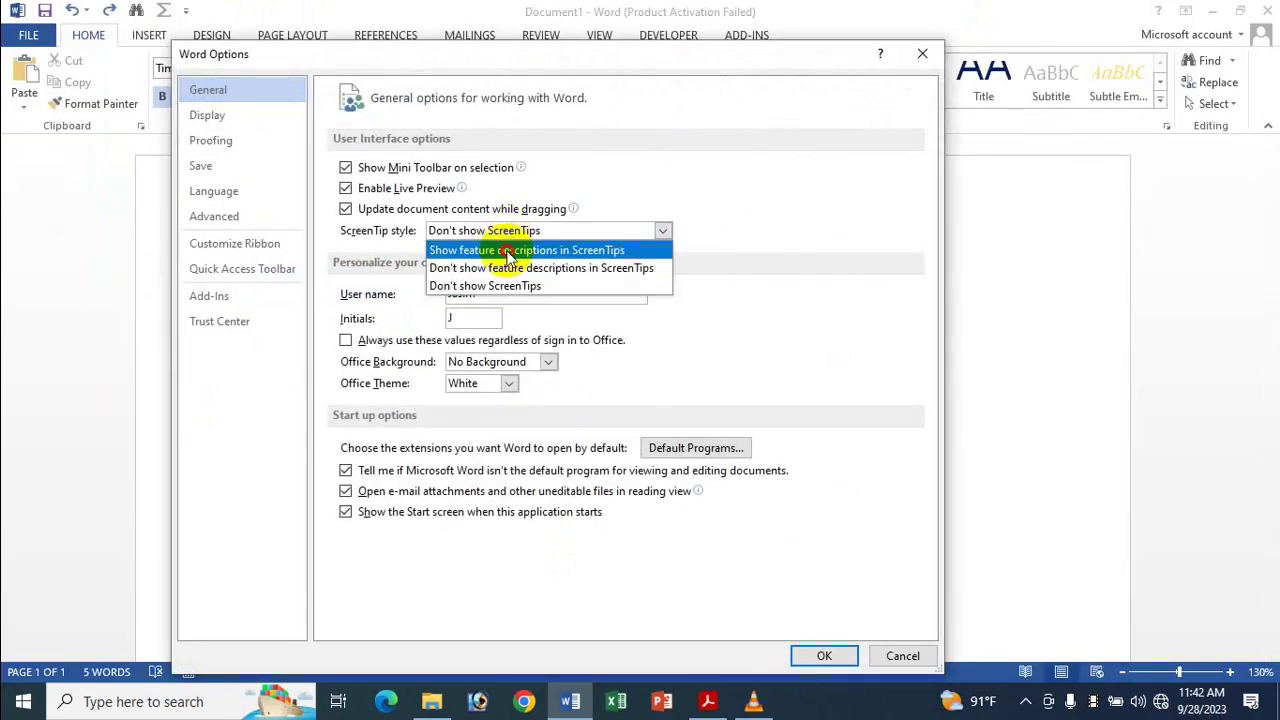
click(457, 246)
click(824, 657)
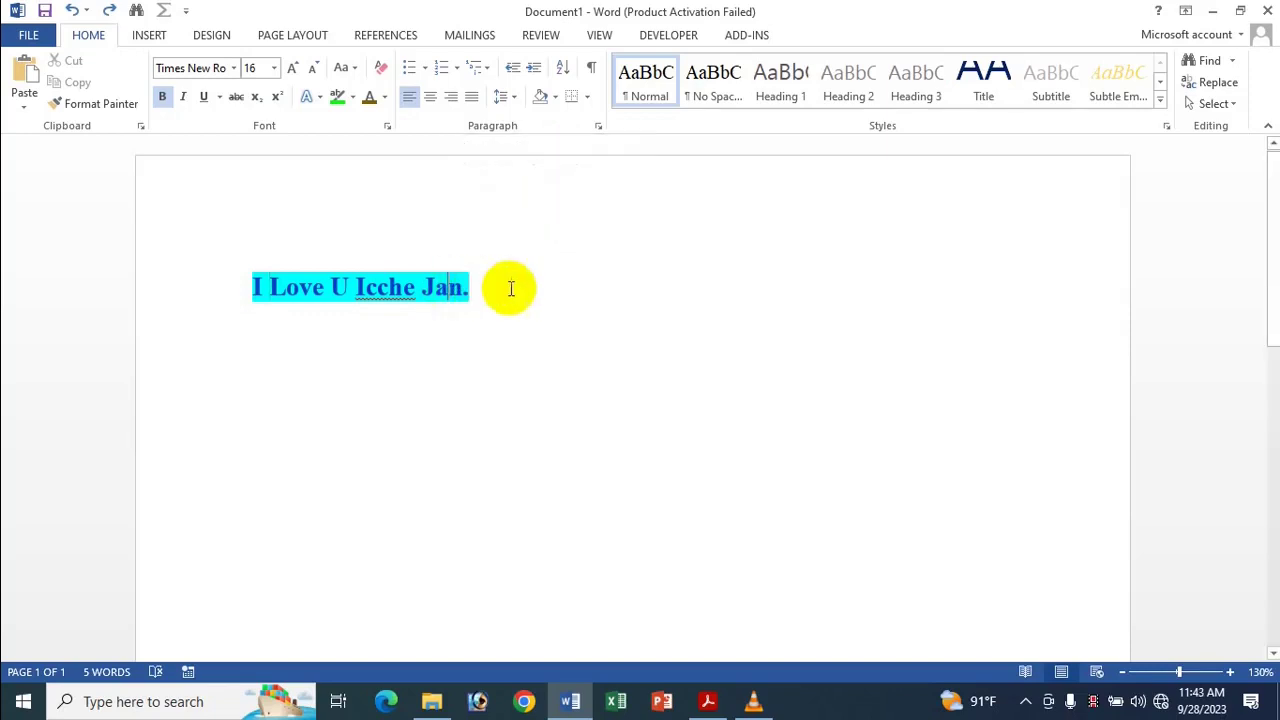
click(149, 293)
click(594, 396)
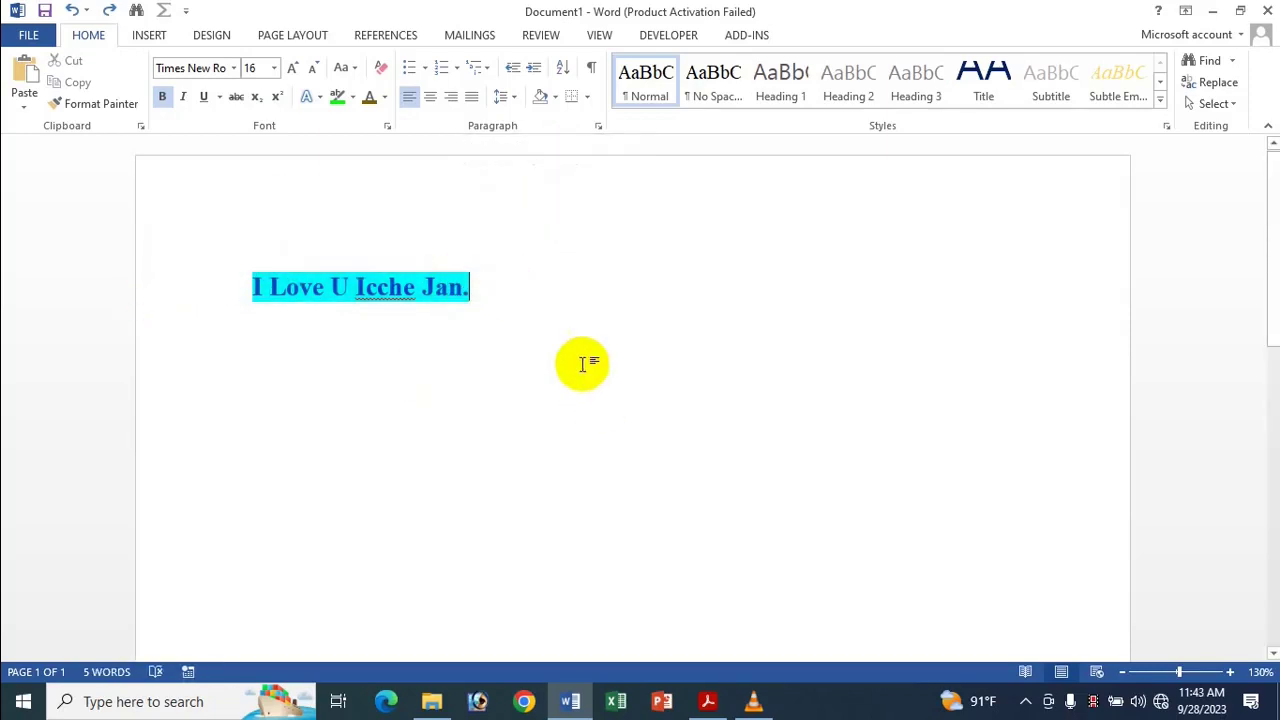
- Examine the initials and Office Background settings in the personalization section of the general options
click(30, 45)
click(78, 456)
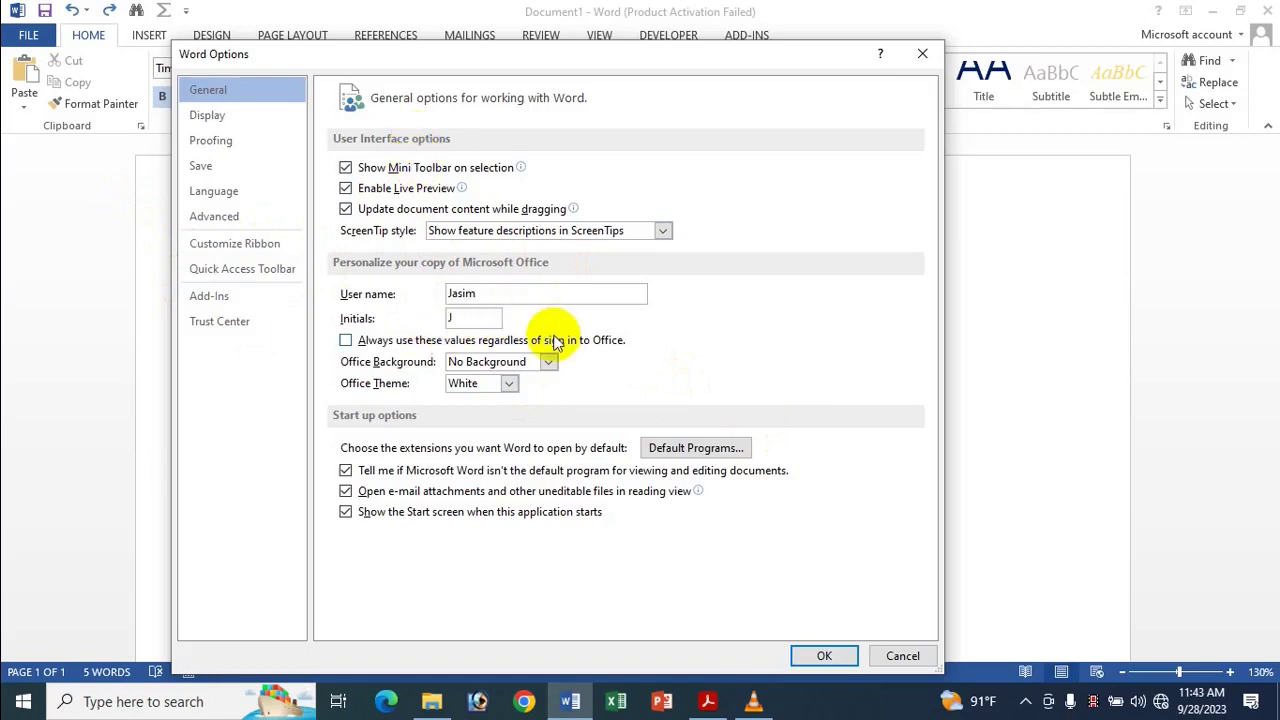
click(468, 320)
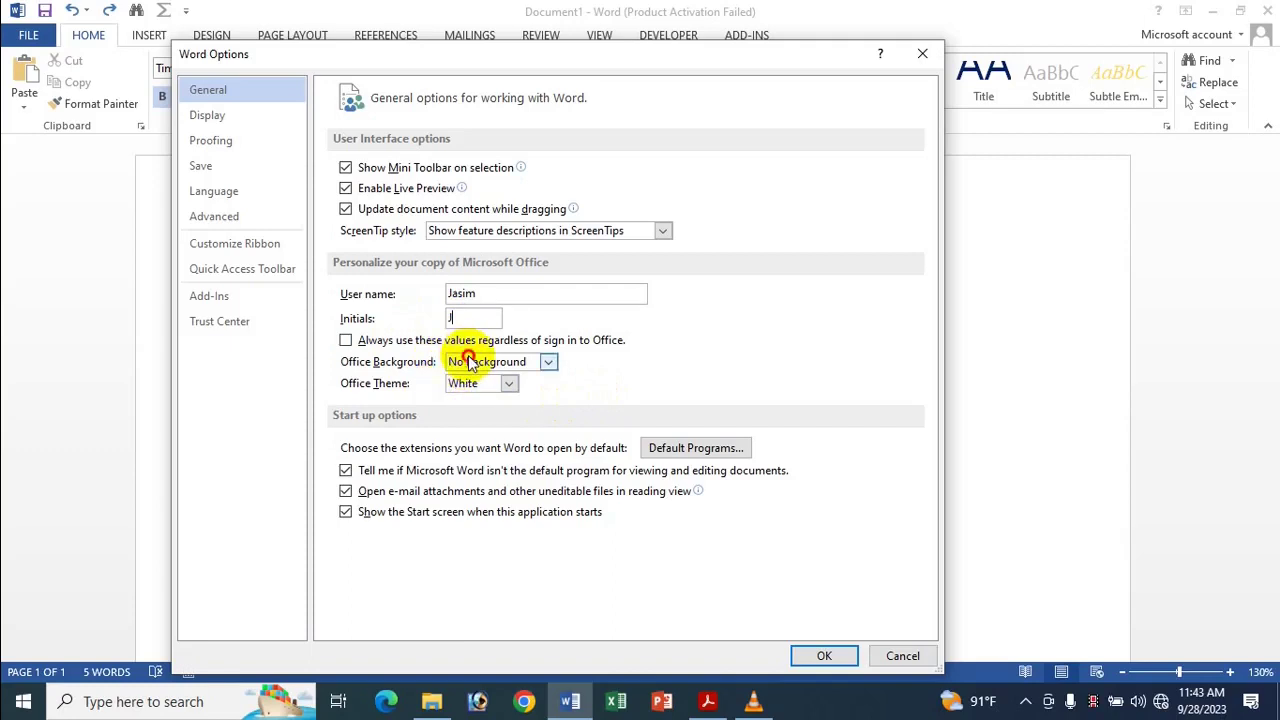
click(470, 362)
click(558, 358)
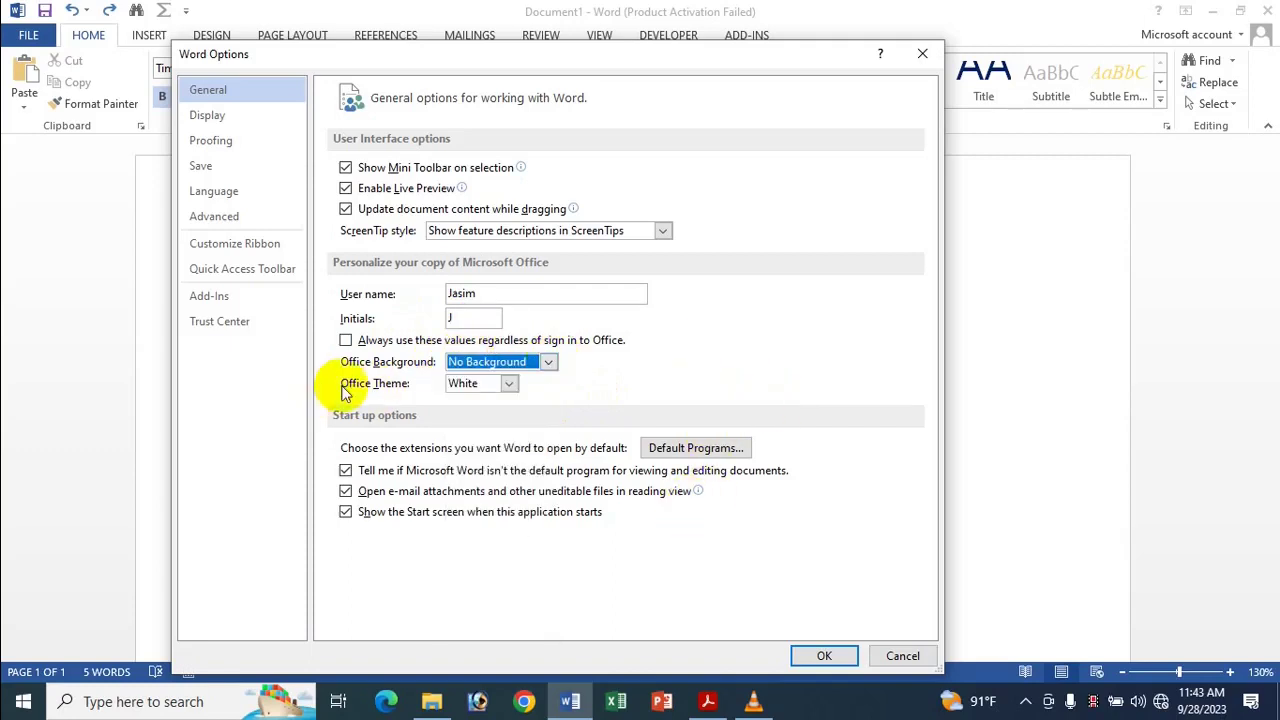
- Set the Office Theme to Dark Gray, apply it and check how the Design and Home ribbons look
click(508, 384)
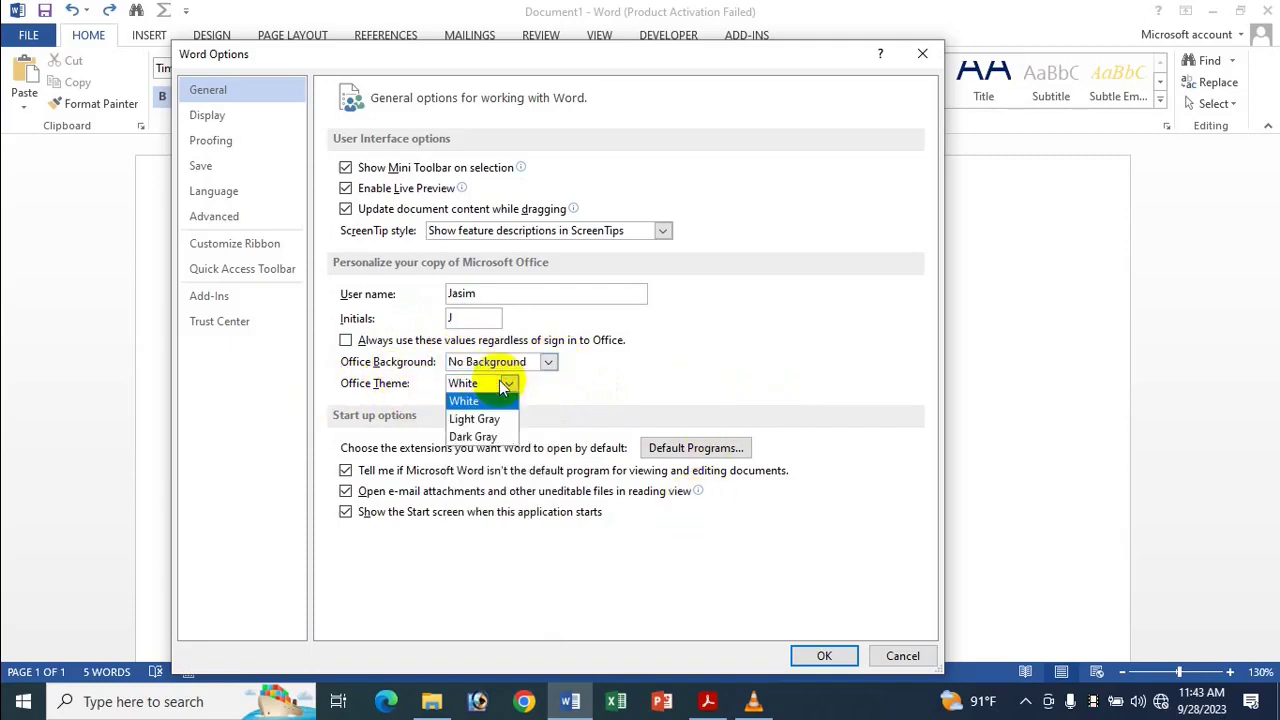
click(497, 440)
click(823, 656)
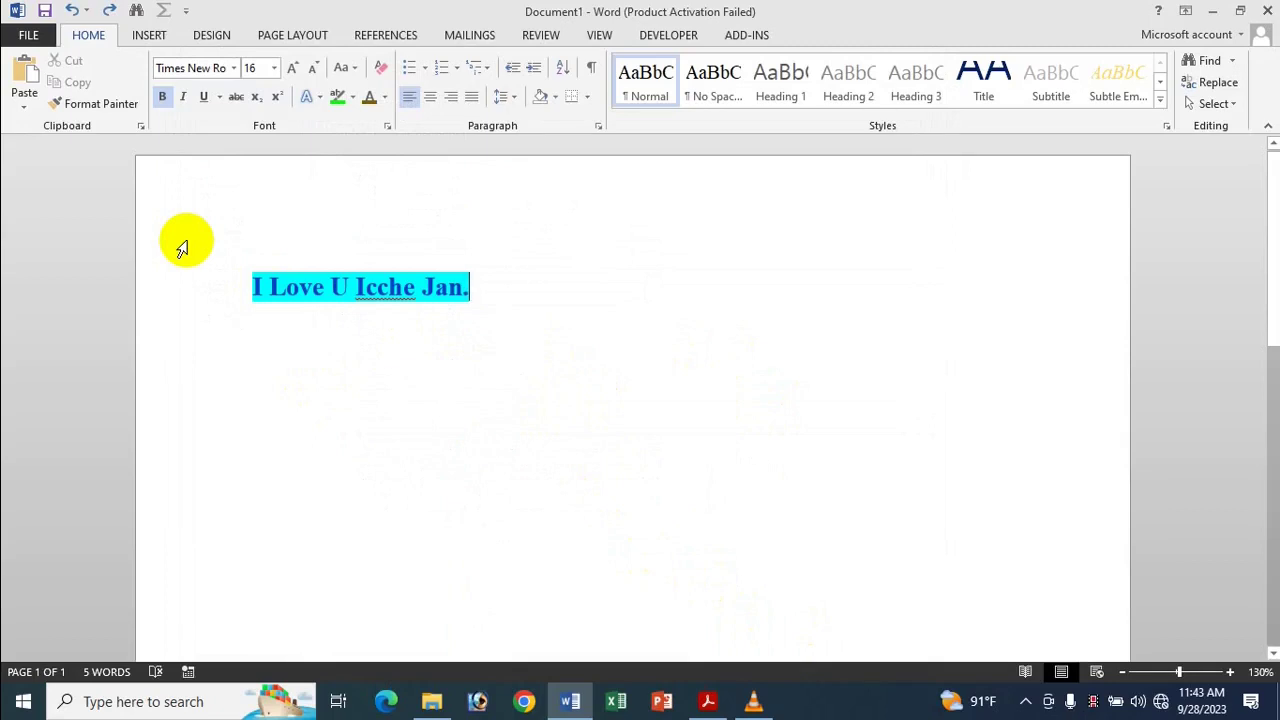
click(209, 37)
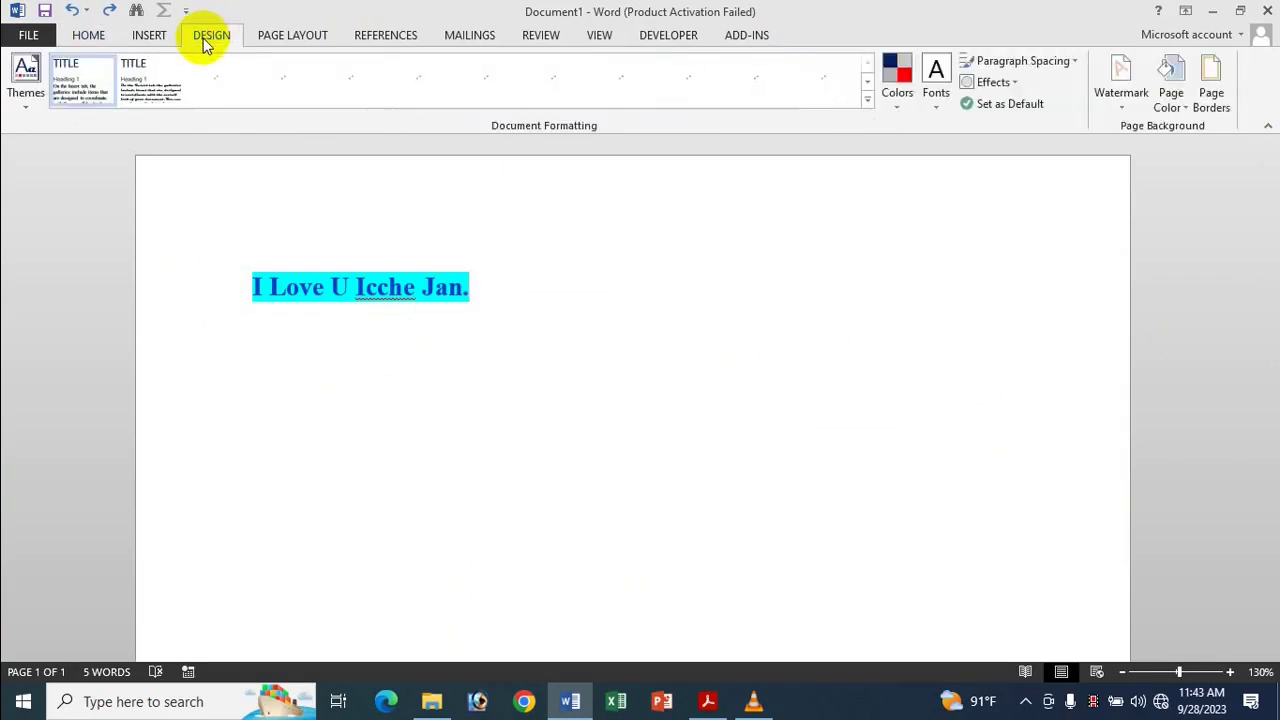
click(86, 36)
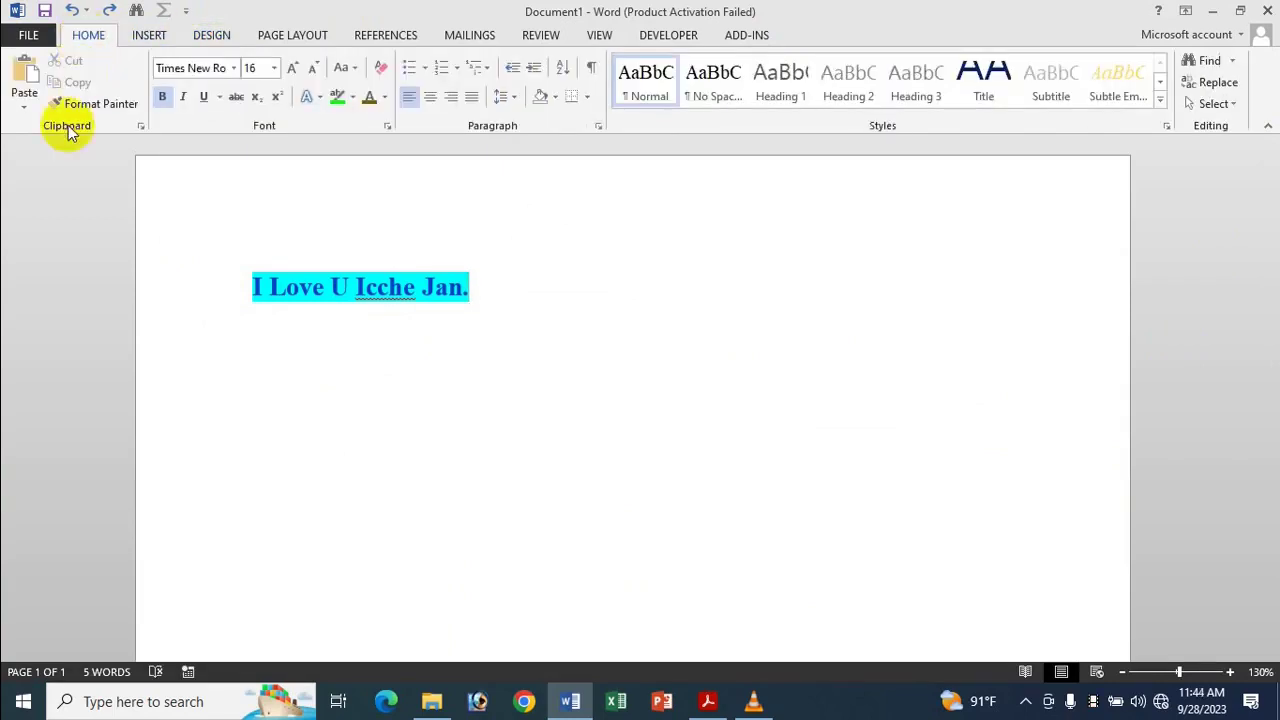
- Change the Office Theme in the general options to Light Gray and apply it
click(30, 40)
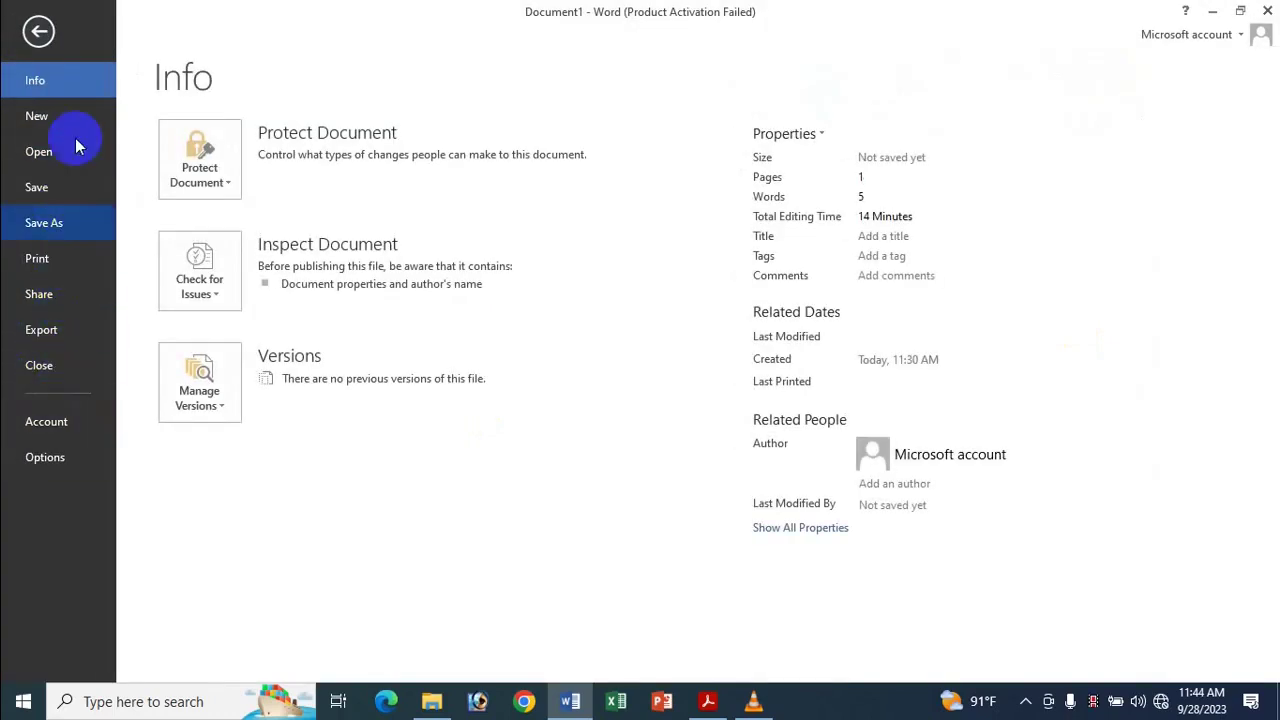
click(47, 458)
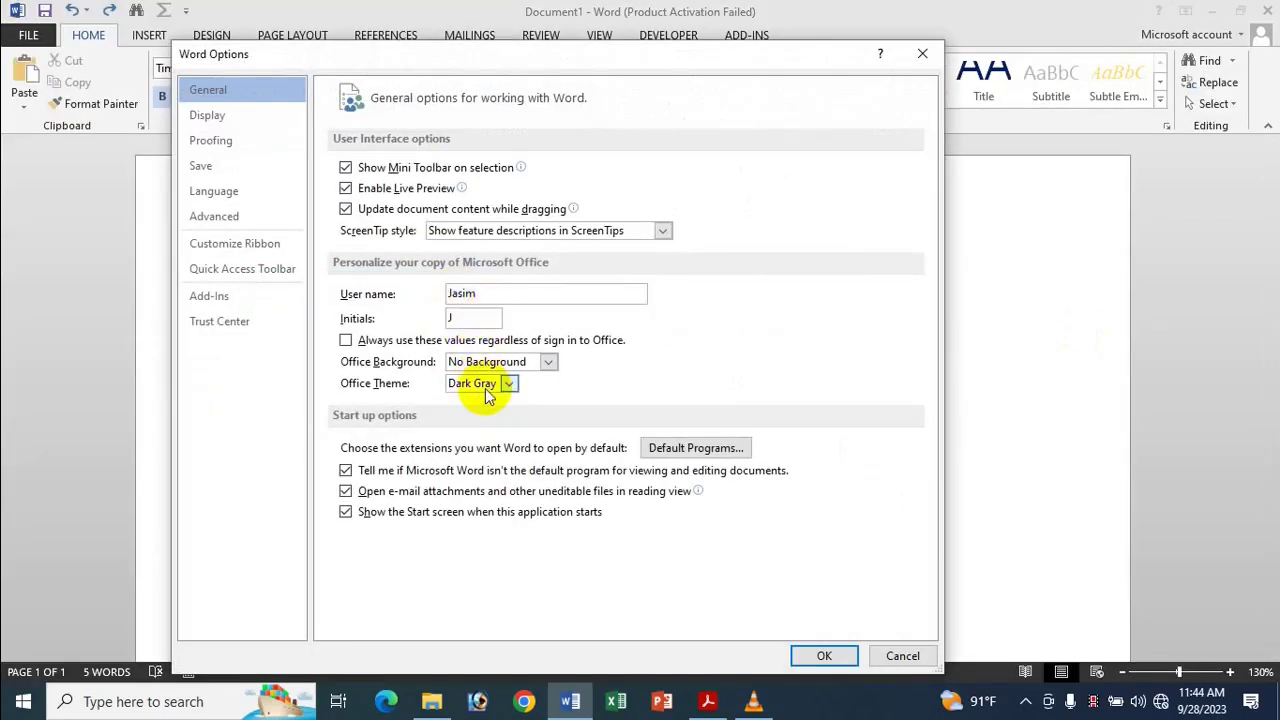
click(487, 393)
click(475, 421)
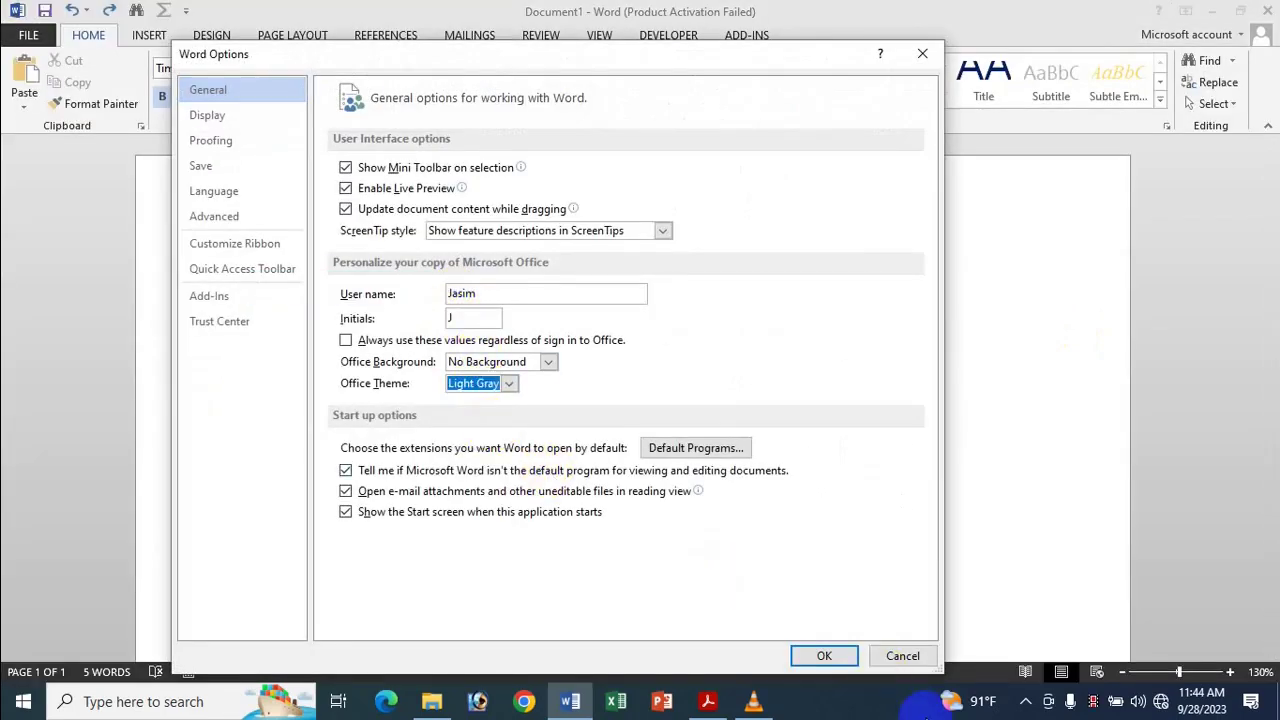
click(826, 658)
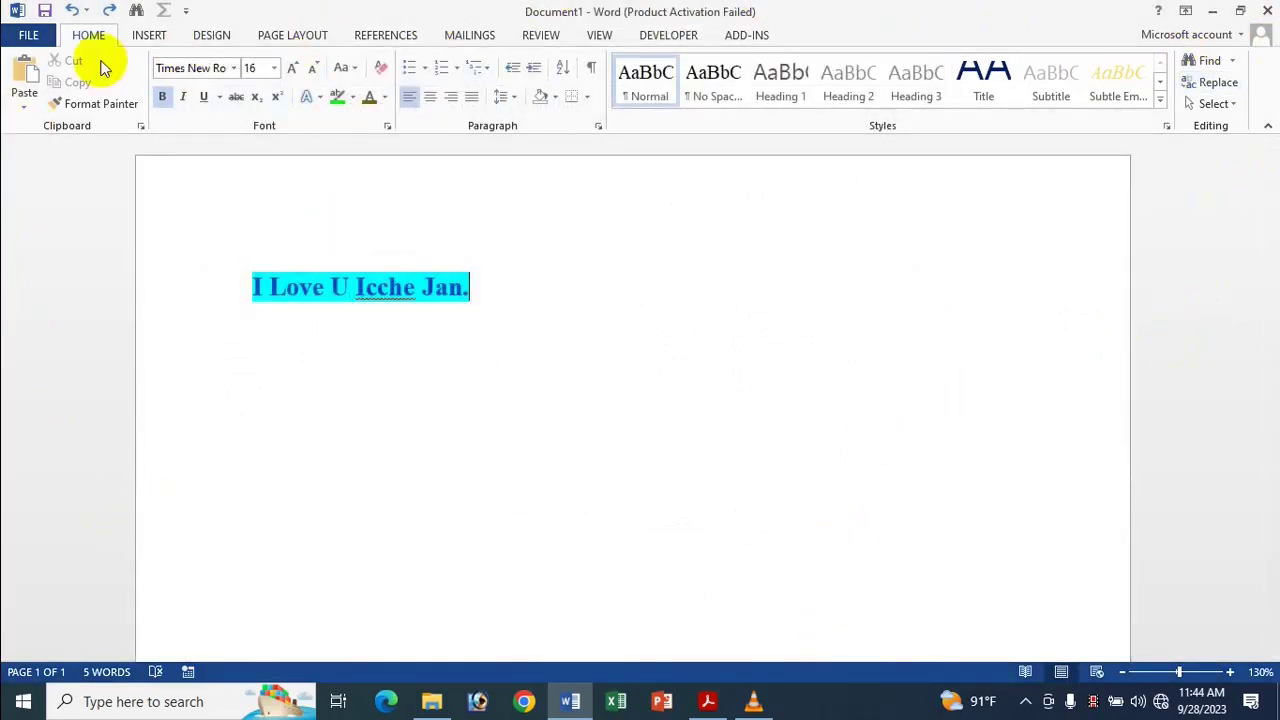
- Set the Office Theme to White in the general options and apply it
click(38, 33)
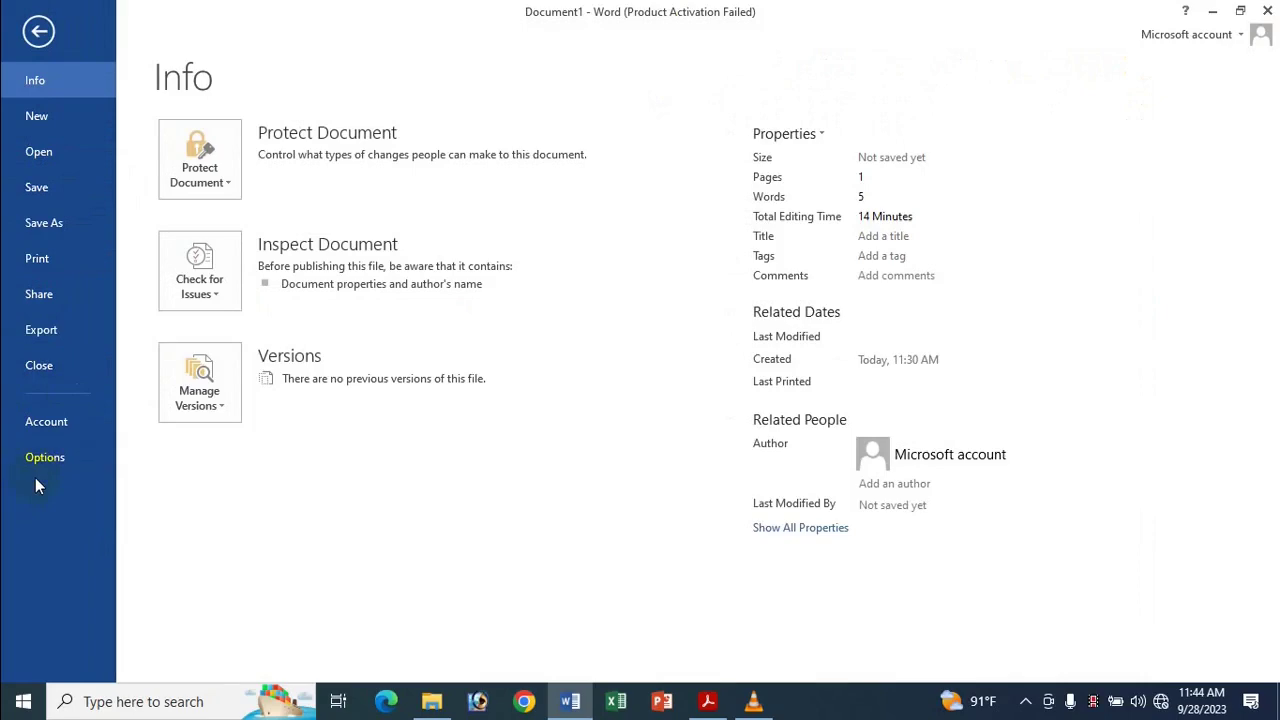
key(Escape)
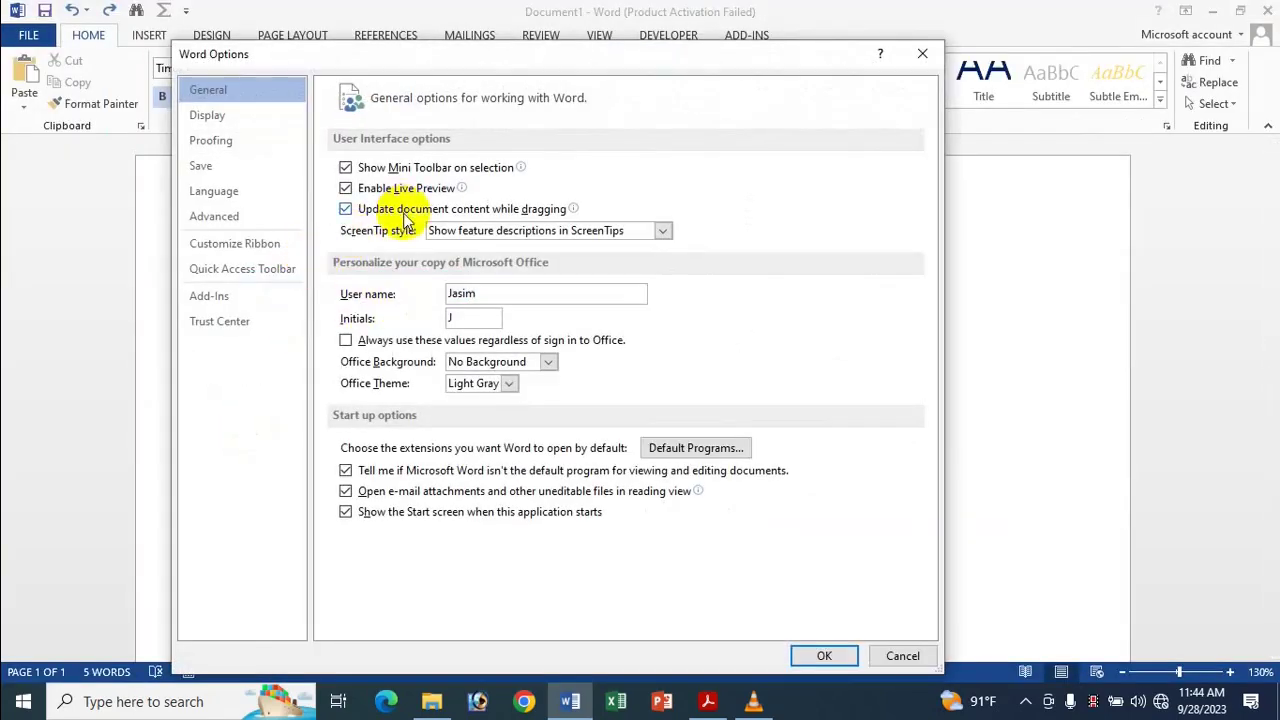
click(511, 384)
click(465, 403)
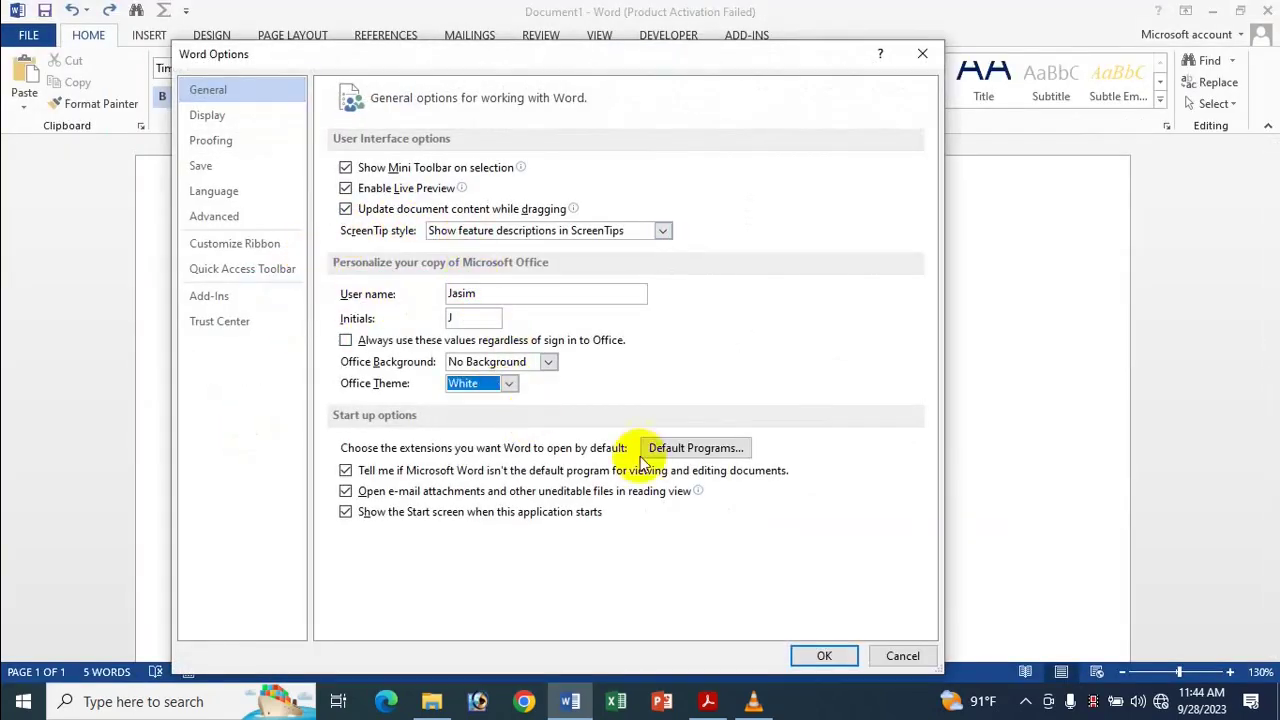
click(824, 655)
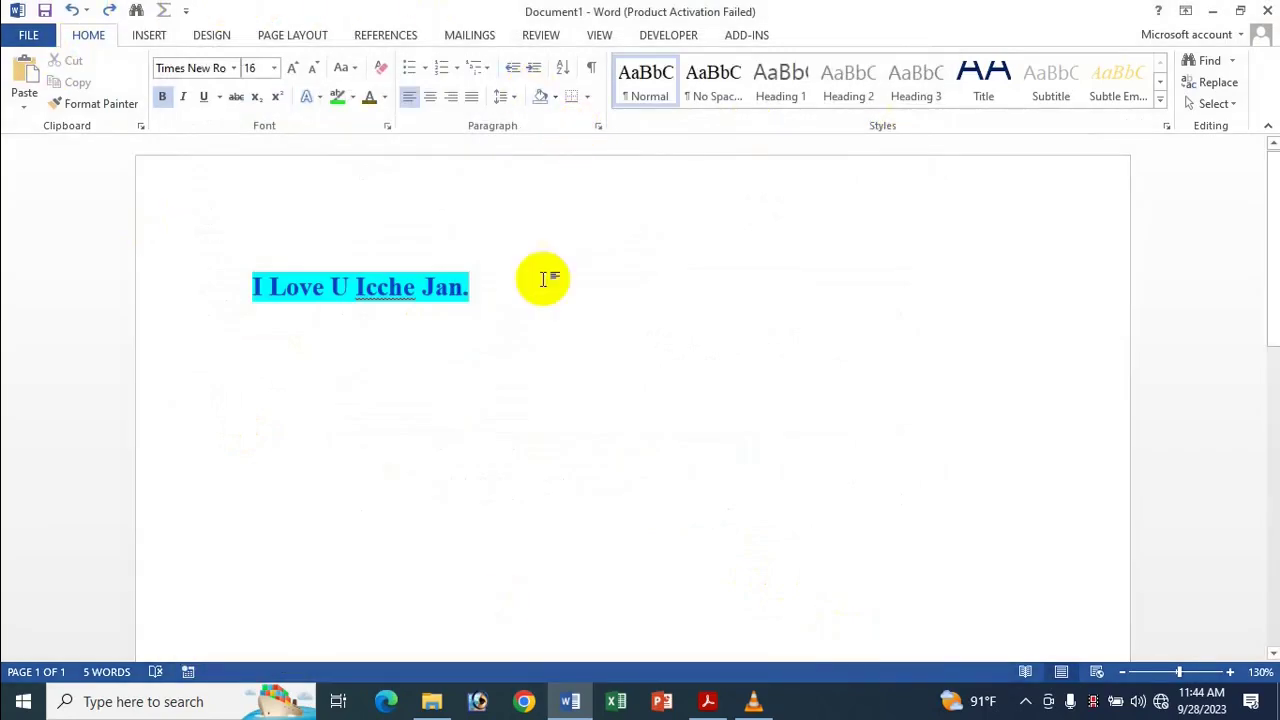
- Examine the start-up section of the general options, including Default Programs, and close the options without changing anything
click(33, 40)
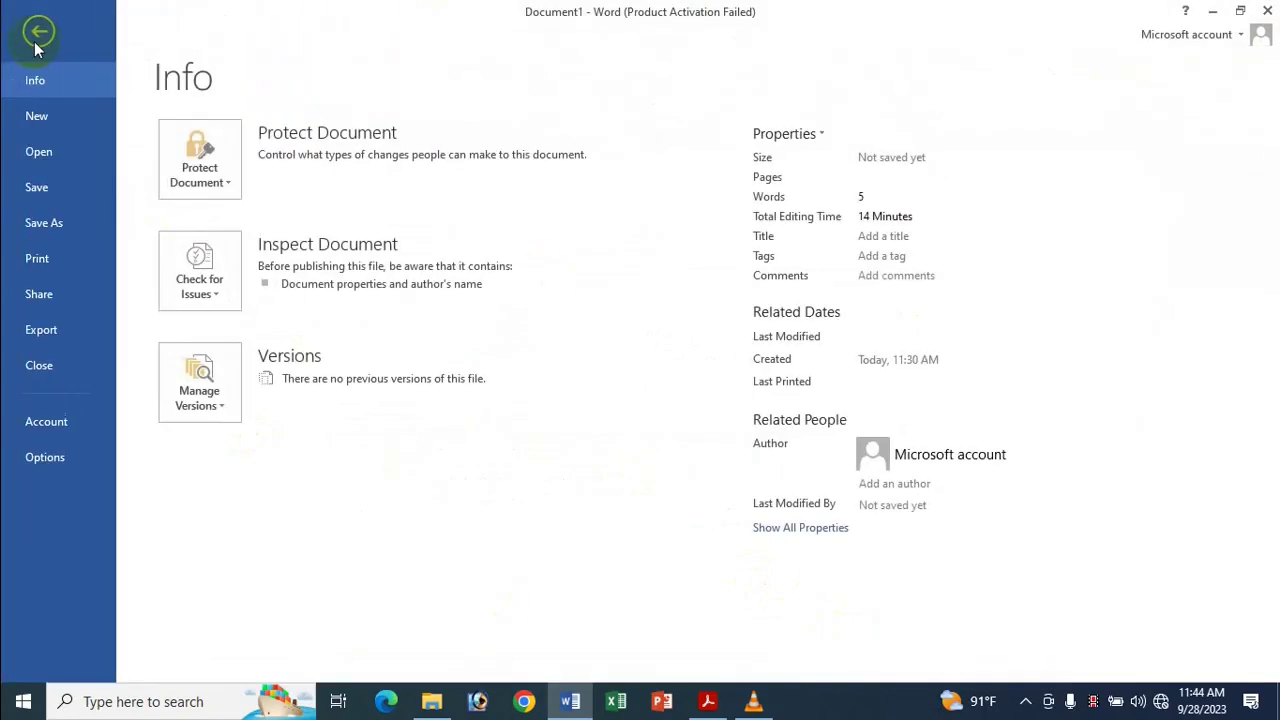
click(67, 460)
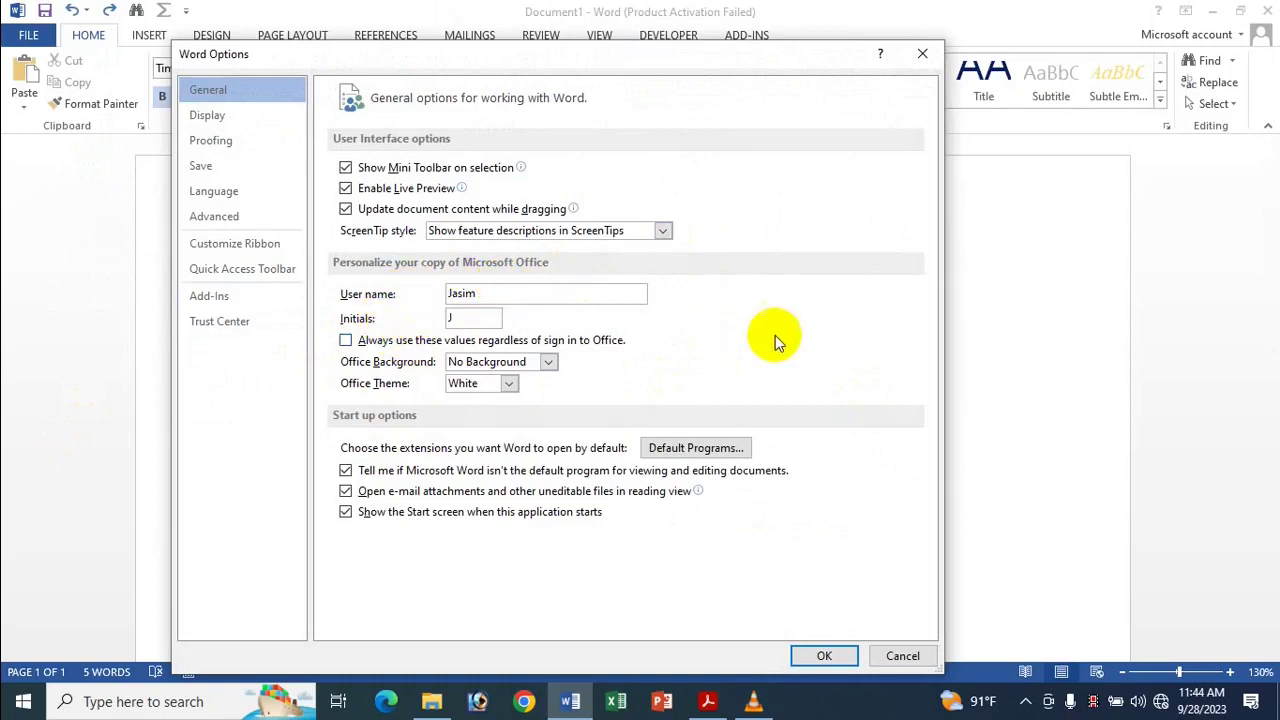
click(733, 450)
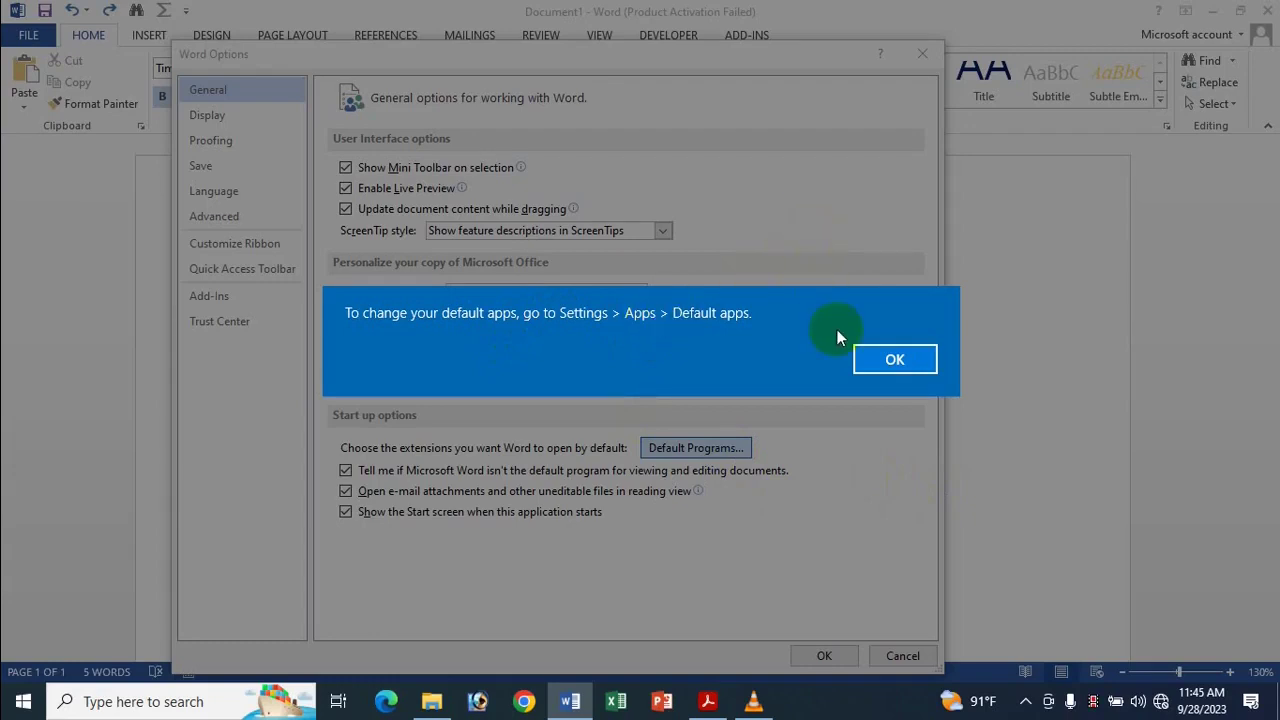
click(914, 367)
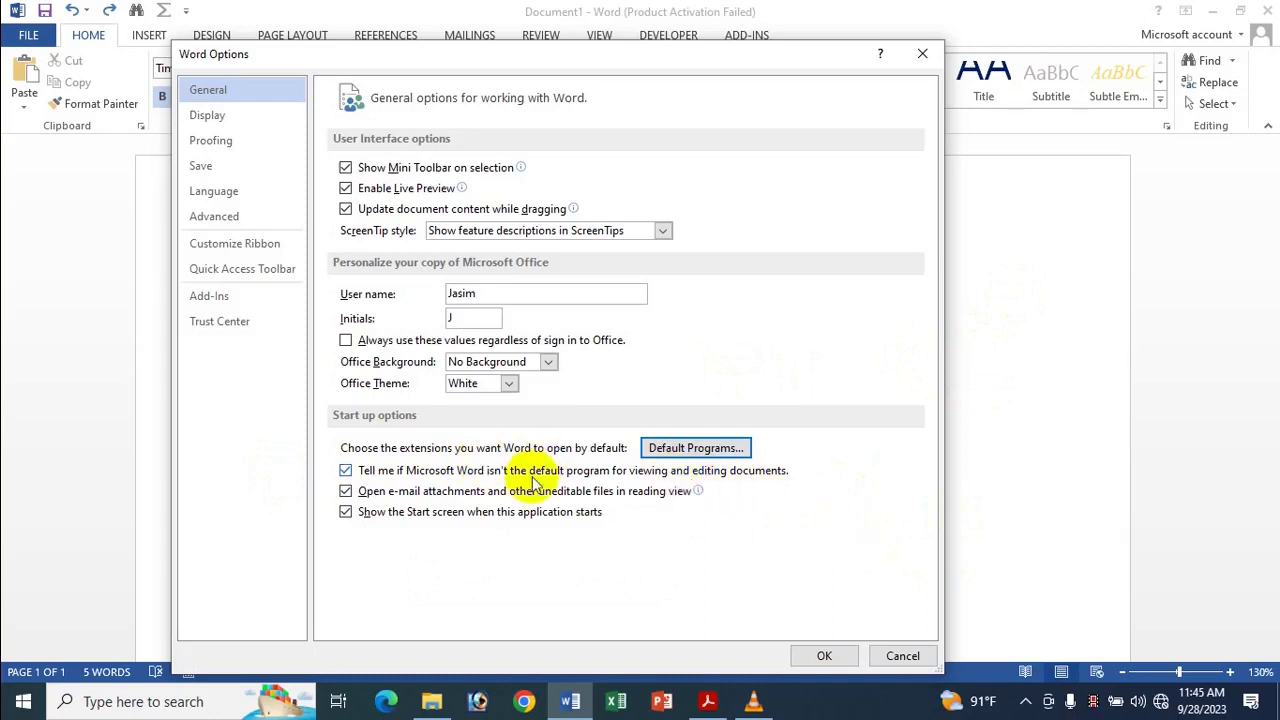
mouse_move(610, 497)
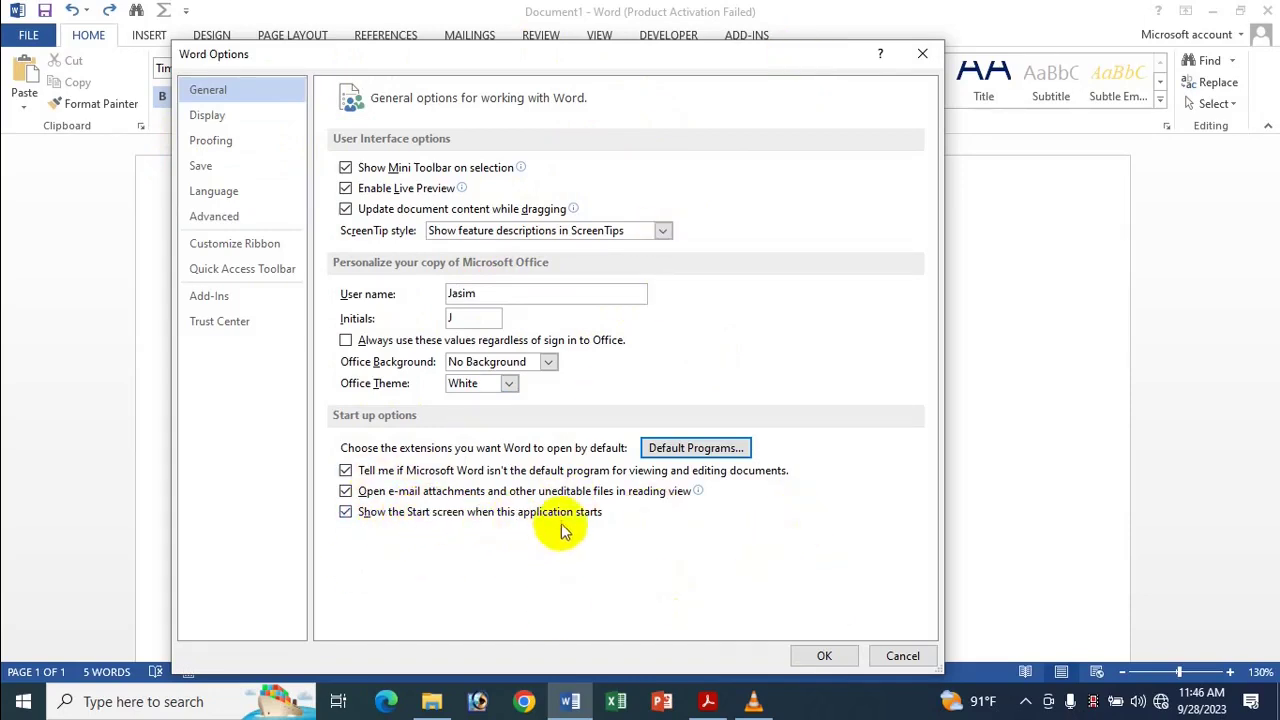
click(922, 53)
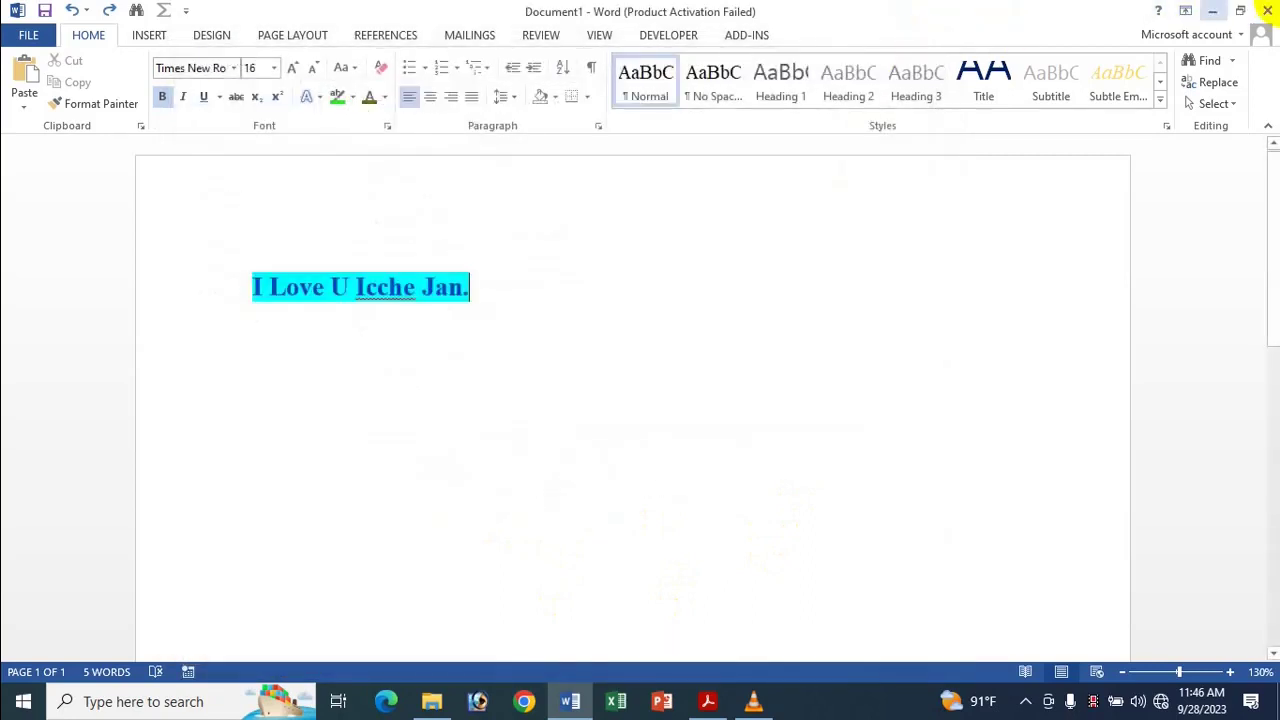
- Close the document without saving, restart Word and dismiss the activation wizard
click(1270, 9)
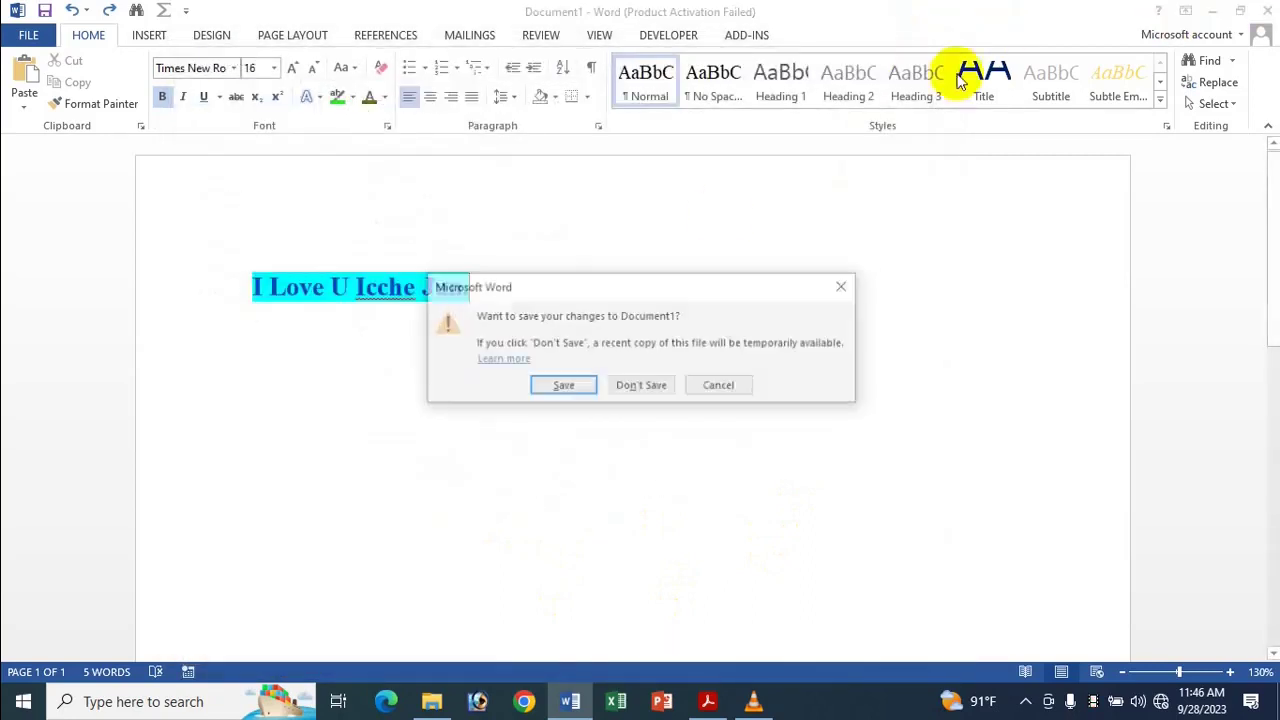
click(642, 387)
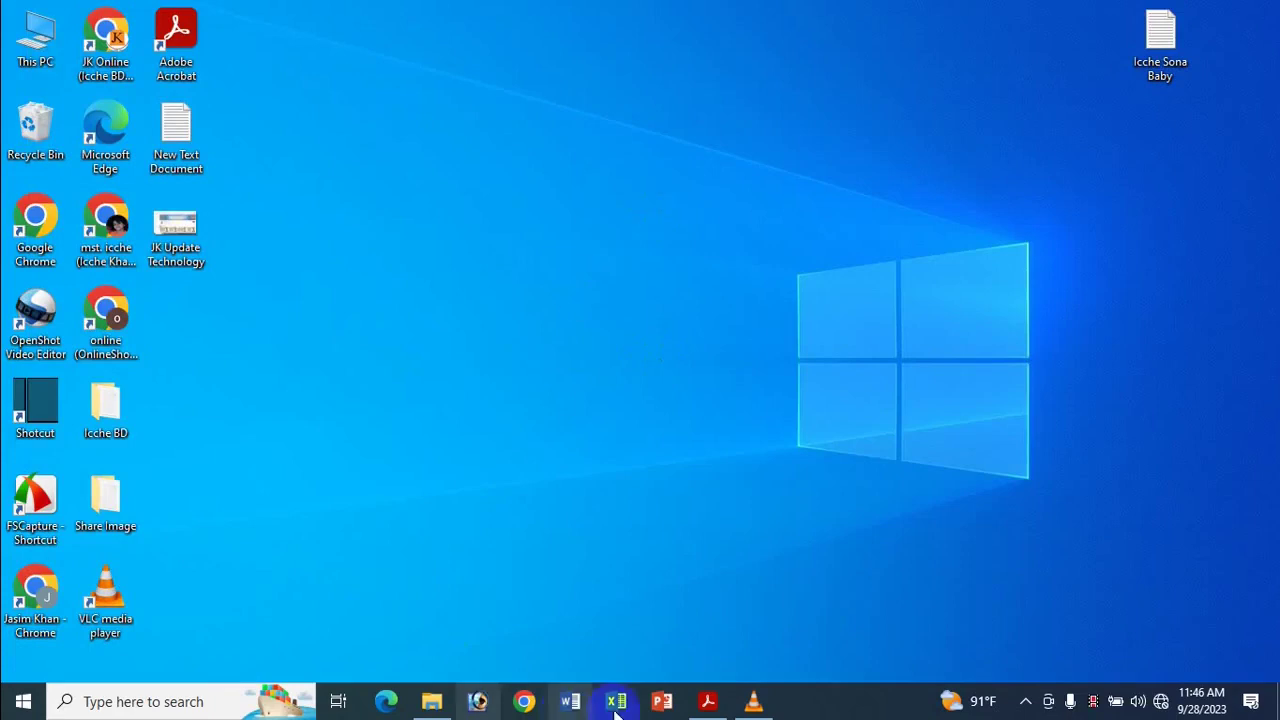
click(568, 701)
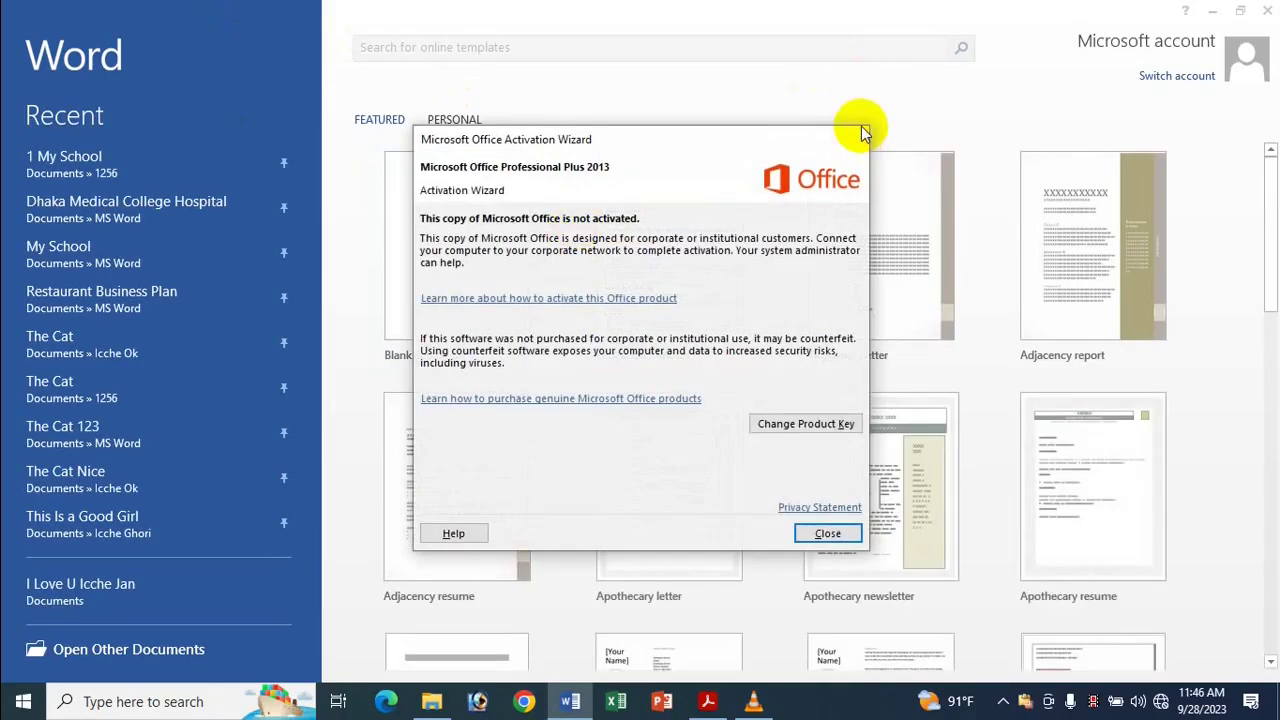
click(855, 137)
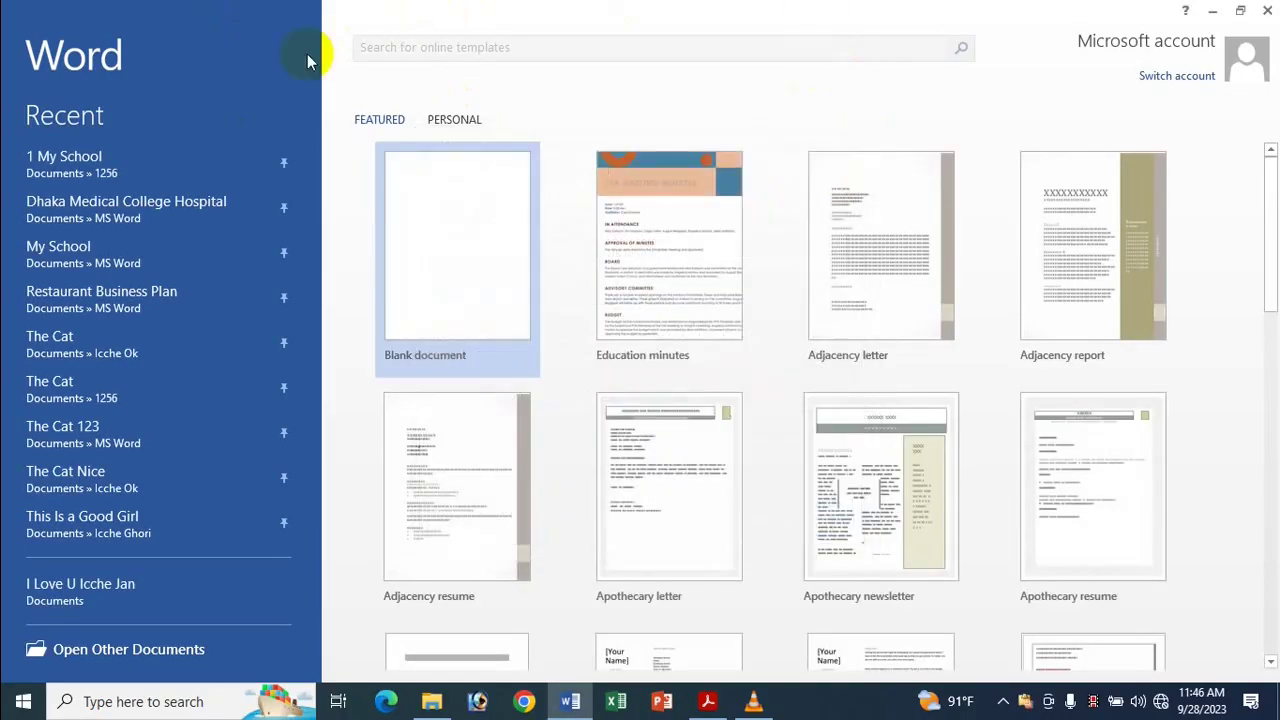
- View the personal and featured templates on the Start screen and create a blank document
click(462, 120)
click(392, 121)
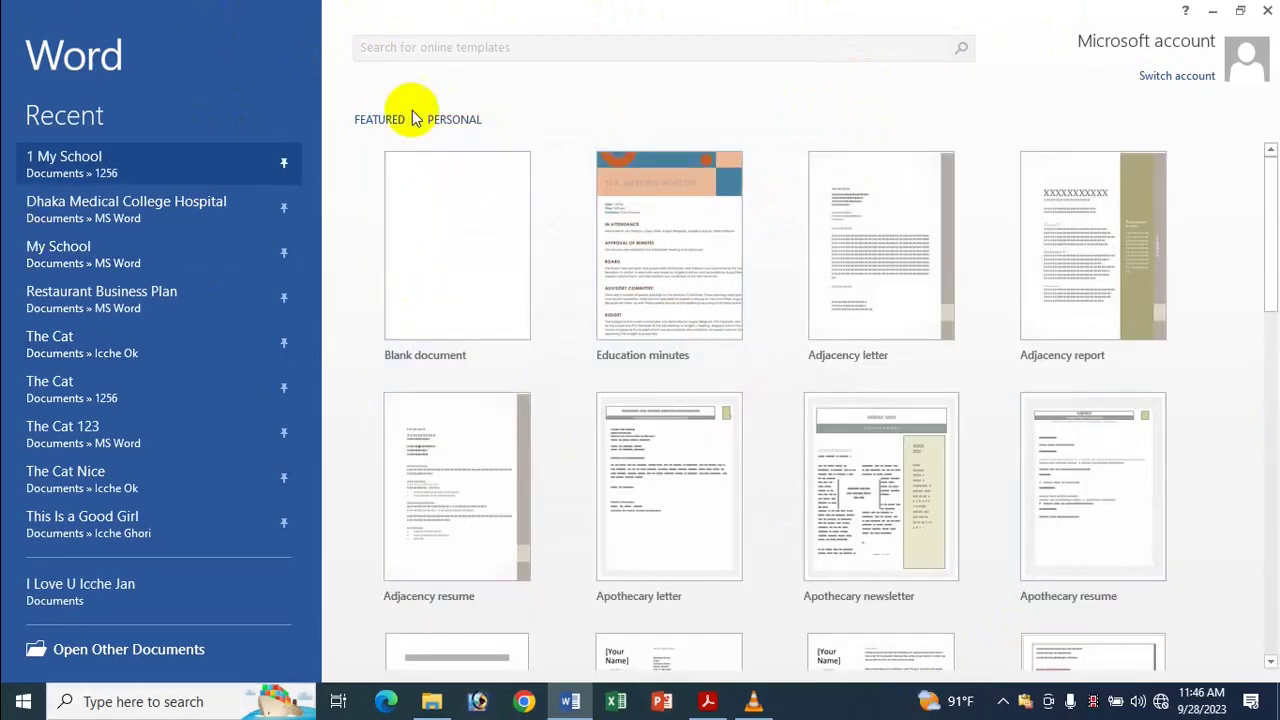
click(474, 209)
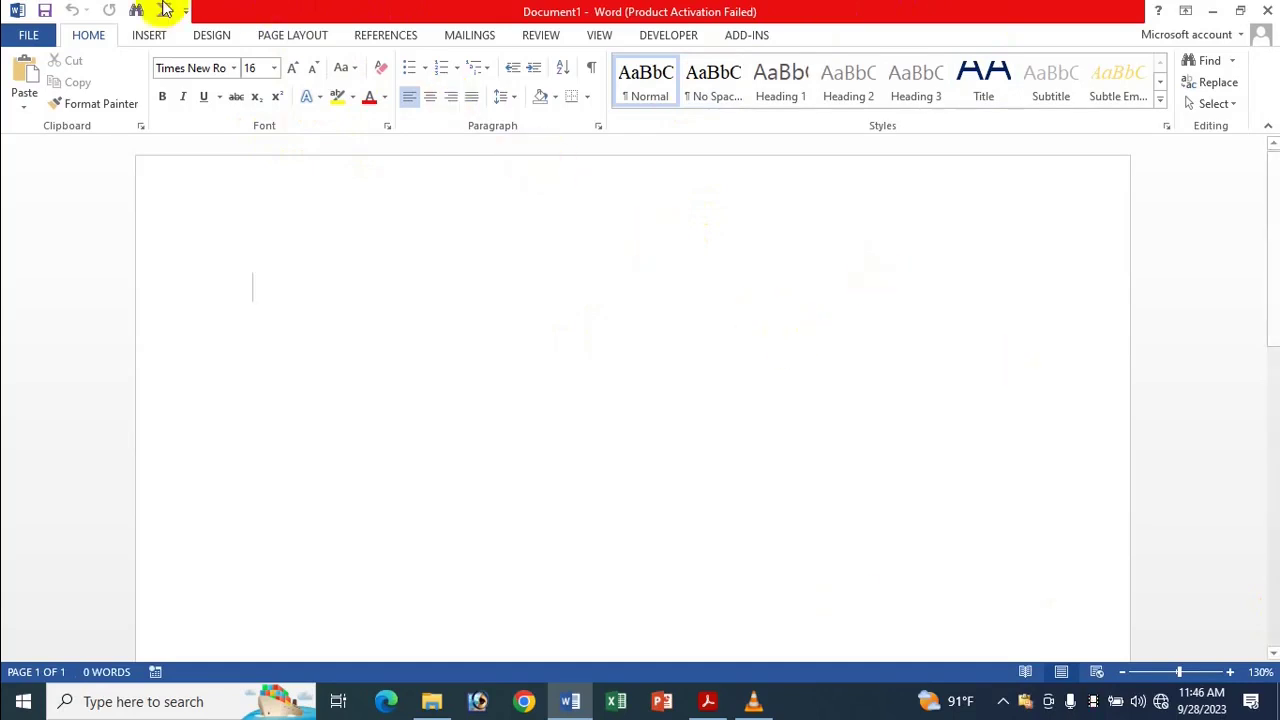
- Turn off Show the Start screen when this application starts in the general options and apply it
click(28, 34)
click(50, 115)
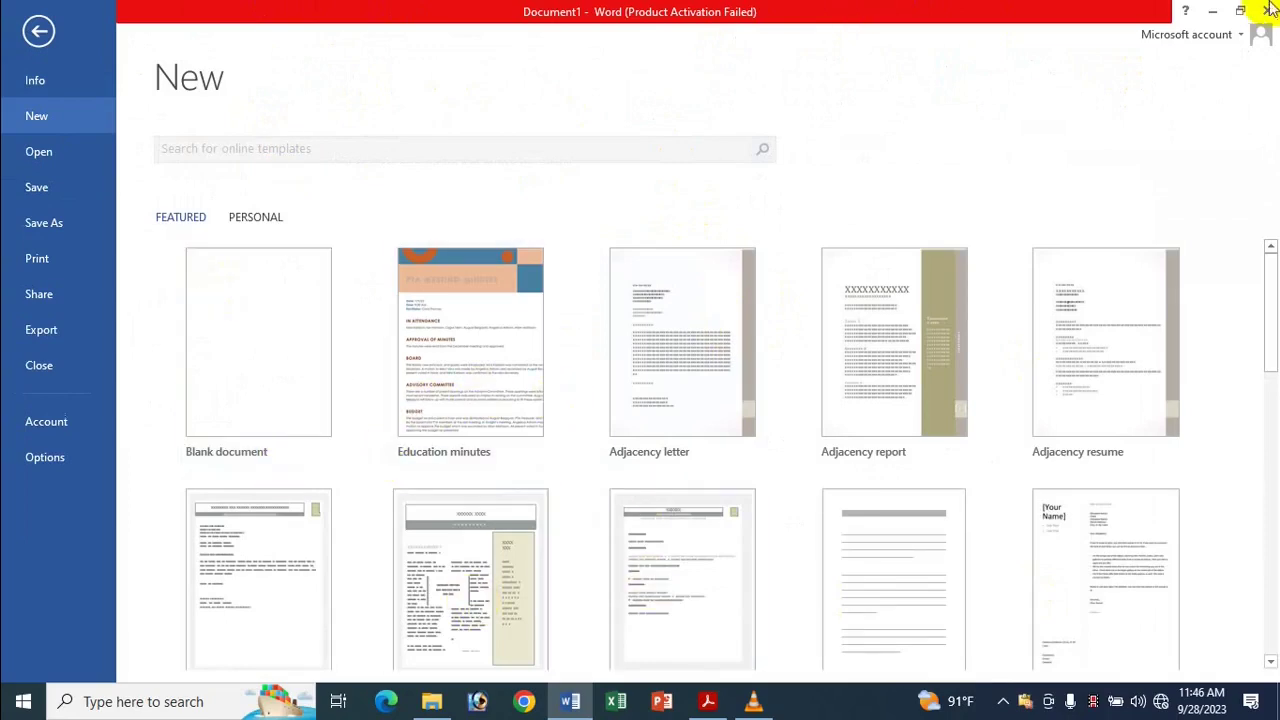
click(42, 458)
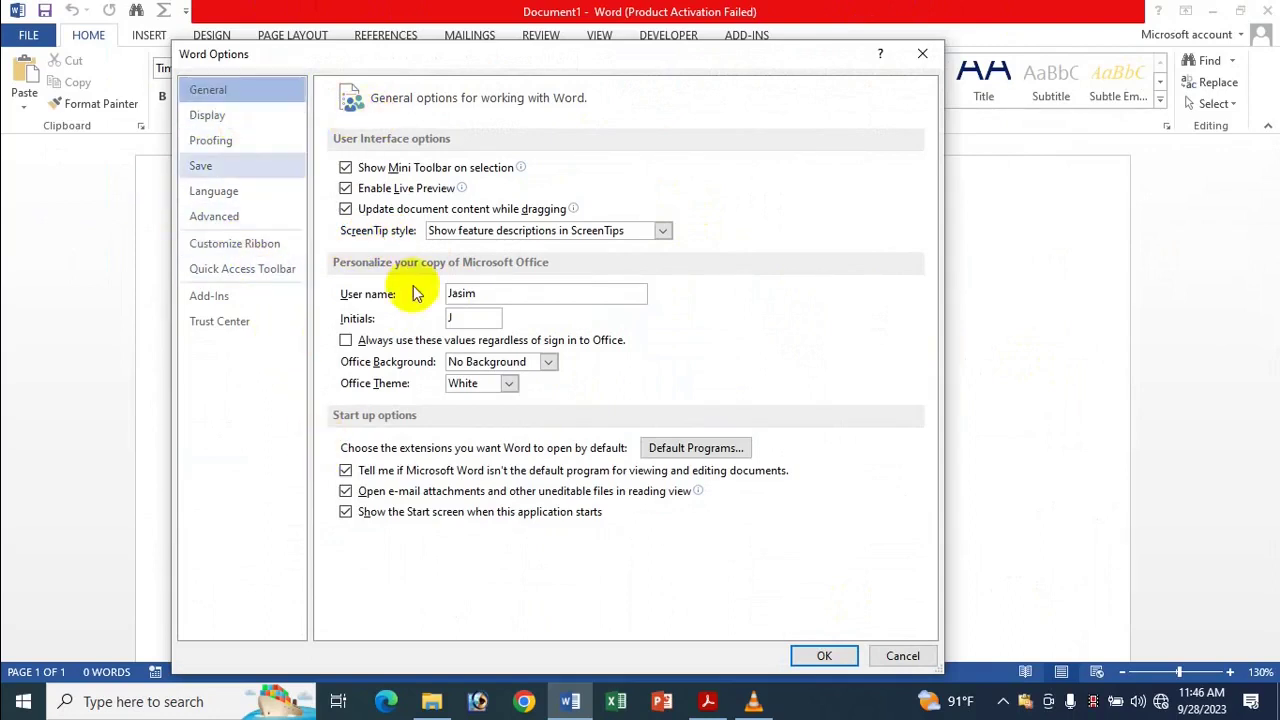
click(390, 513)
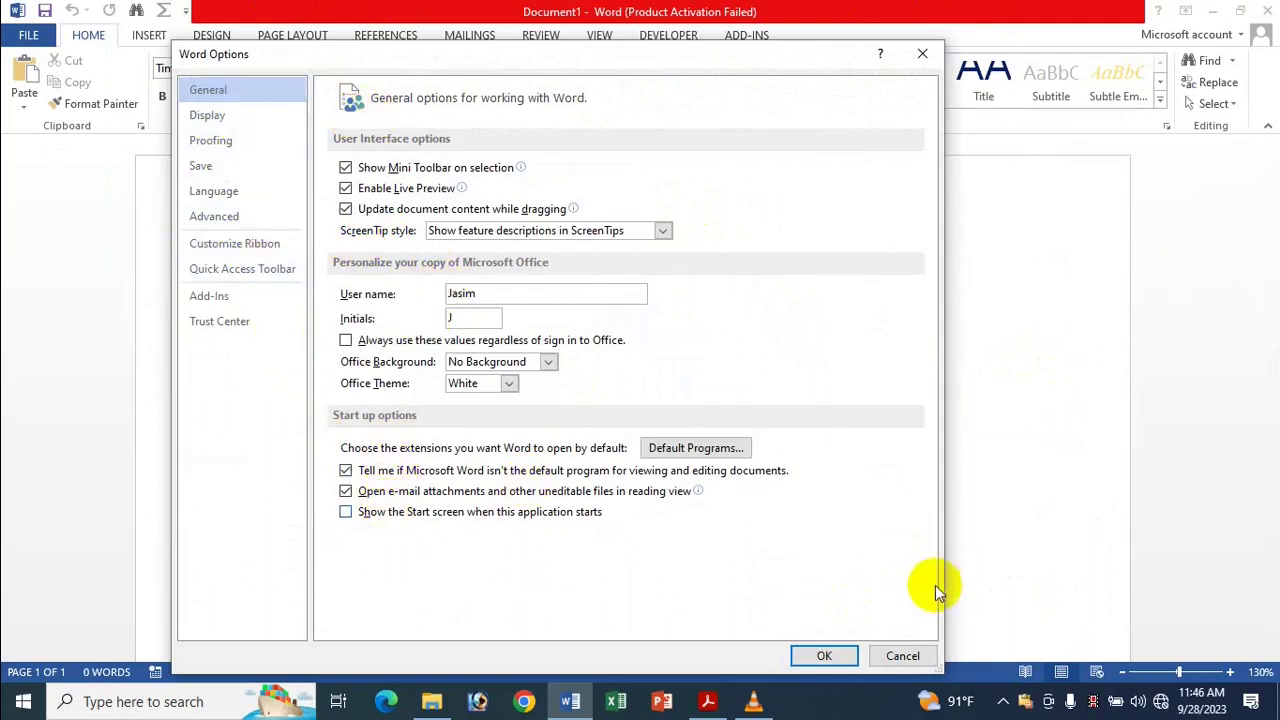
click(826, 656)
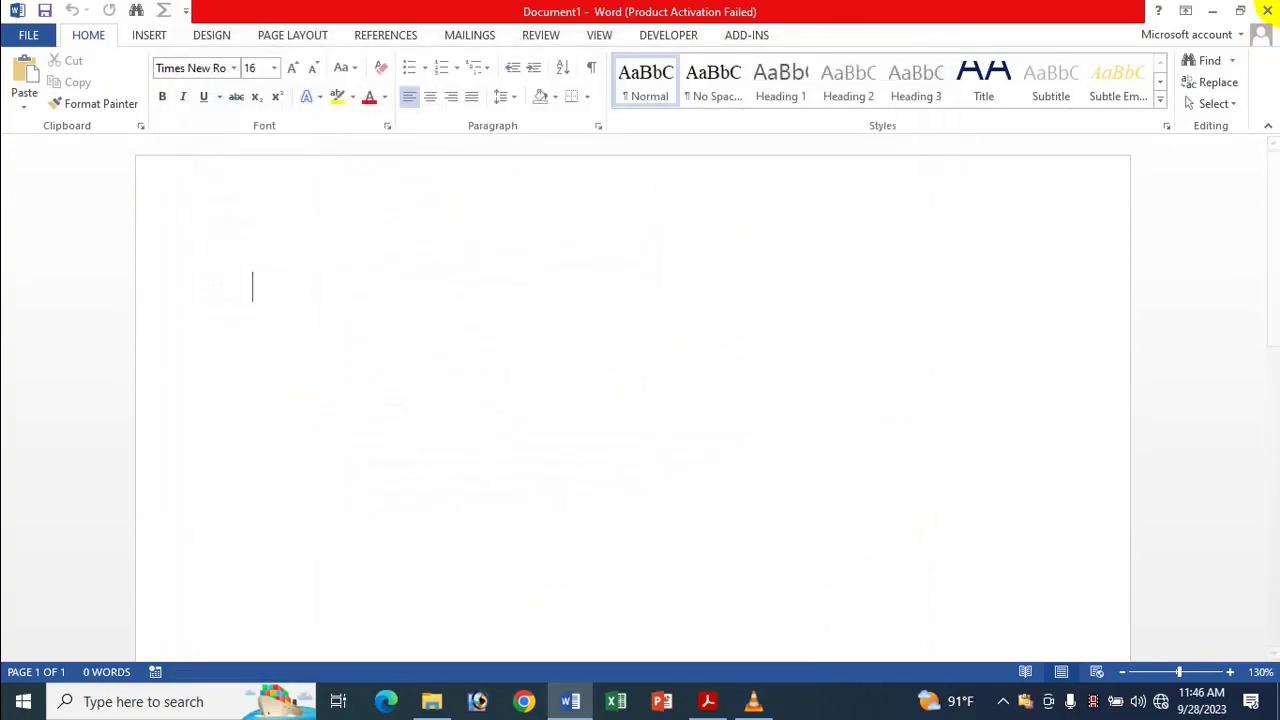
- Restart Word to check how it opens, dismiss the activation wizard and view the templates for new documents
click(1269, 9)
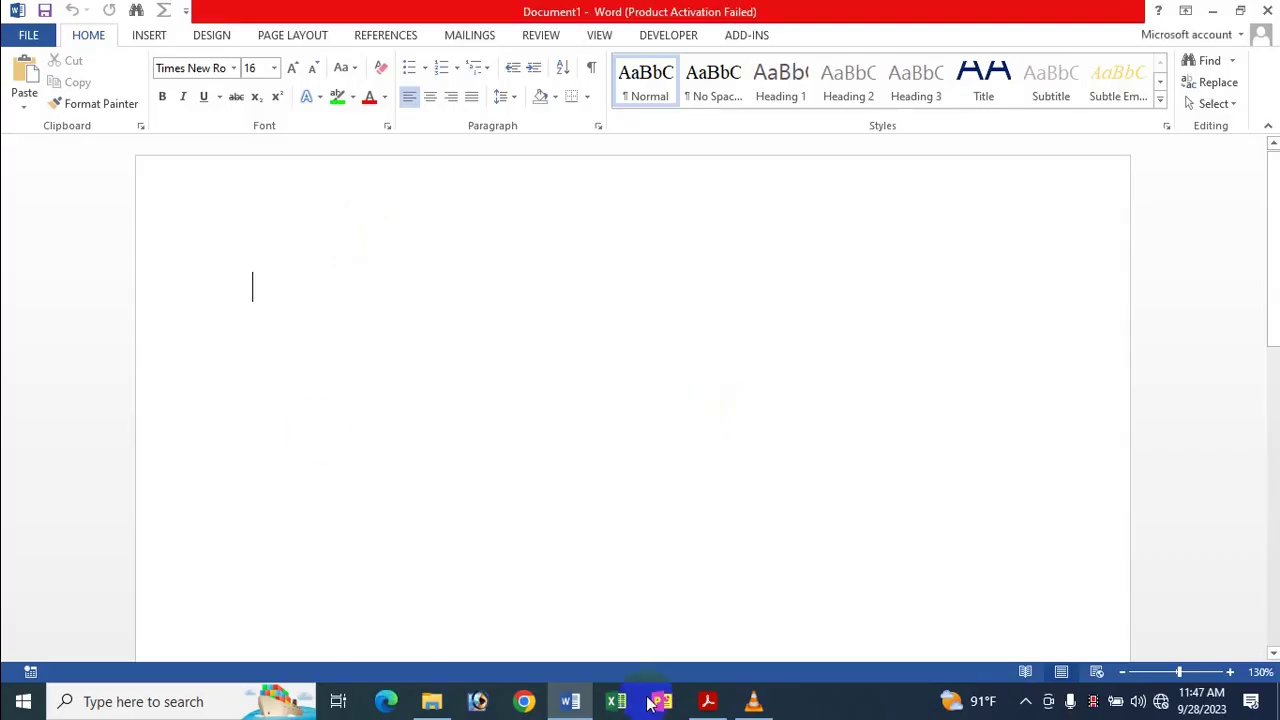
click(858, 142)
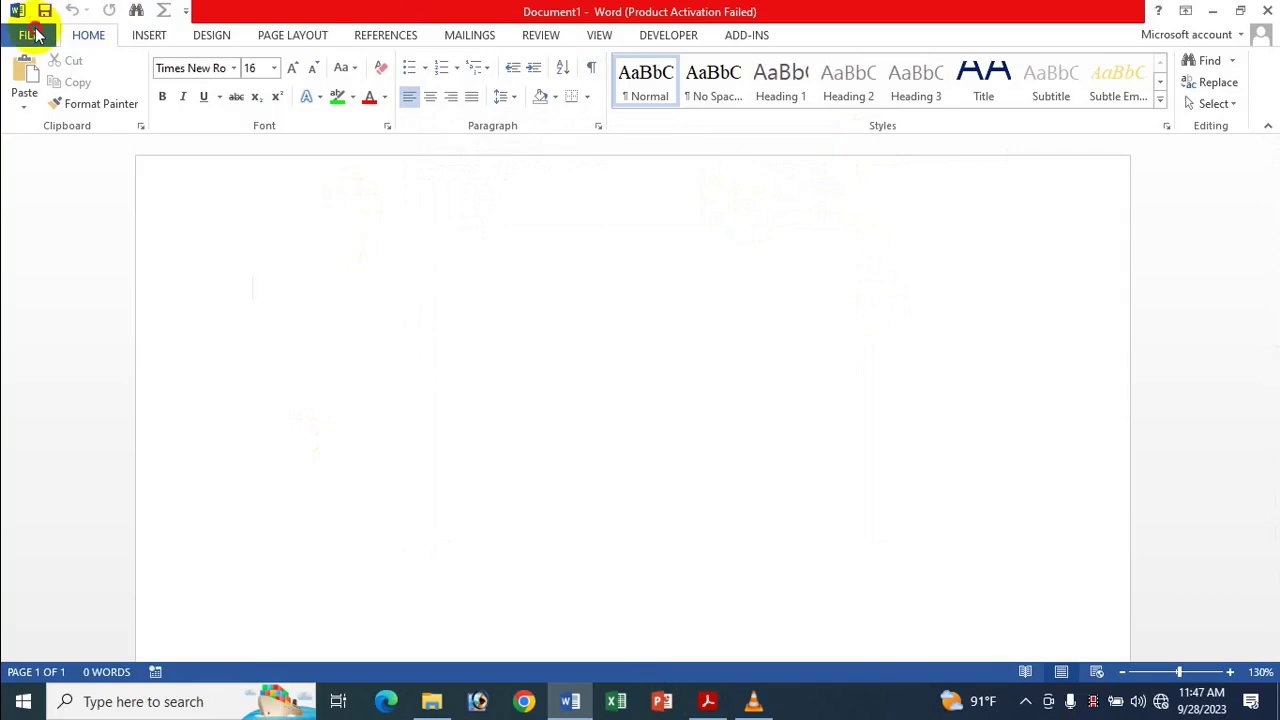
click(33, 35)
click(36, 116)
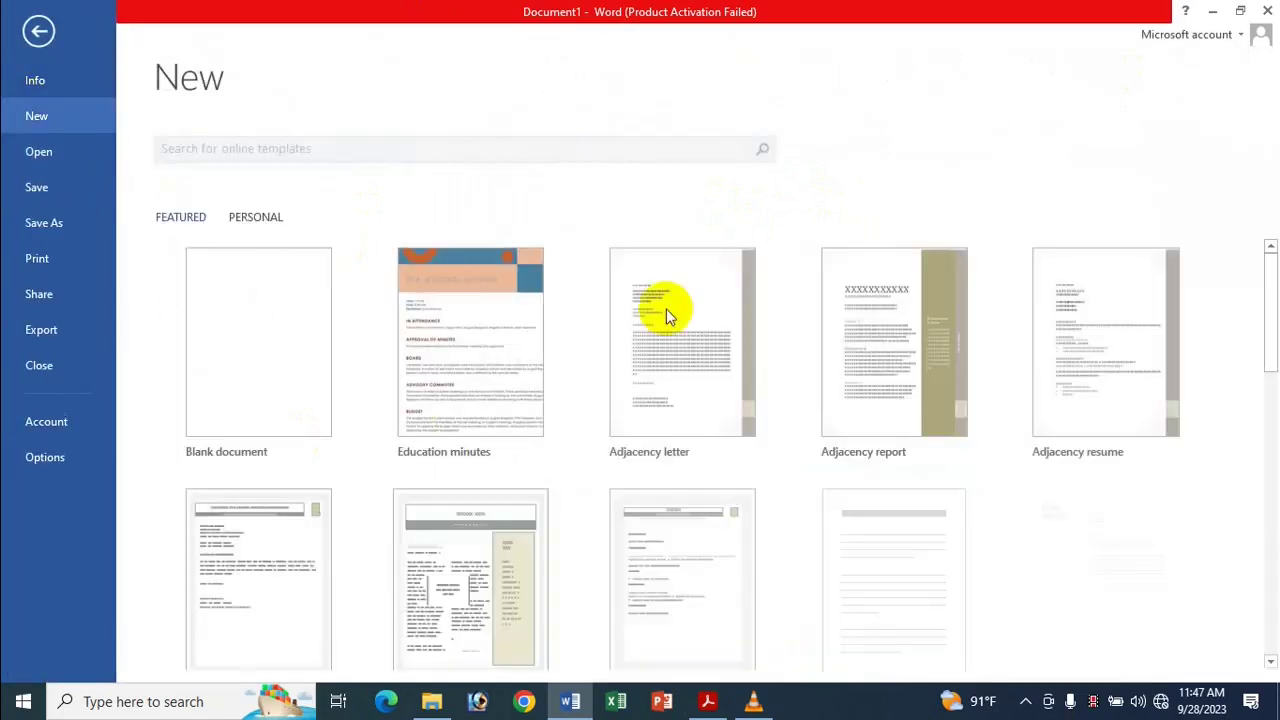
click(25, 36)
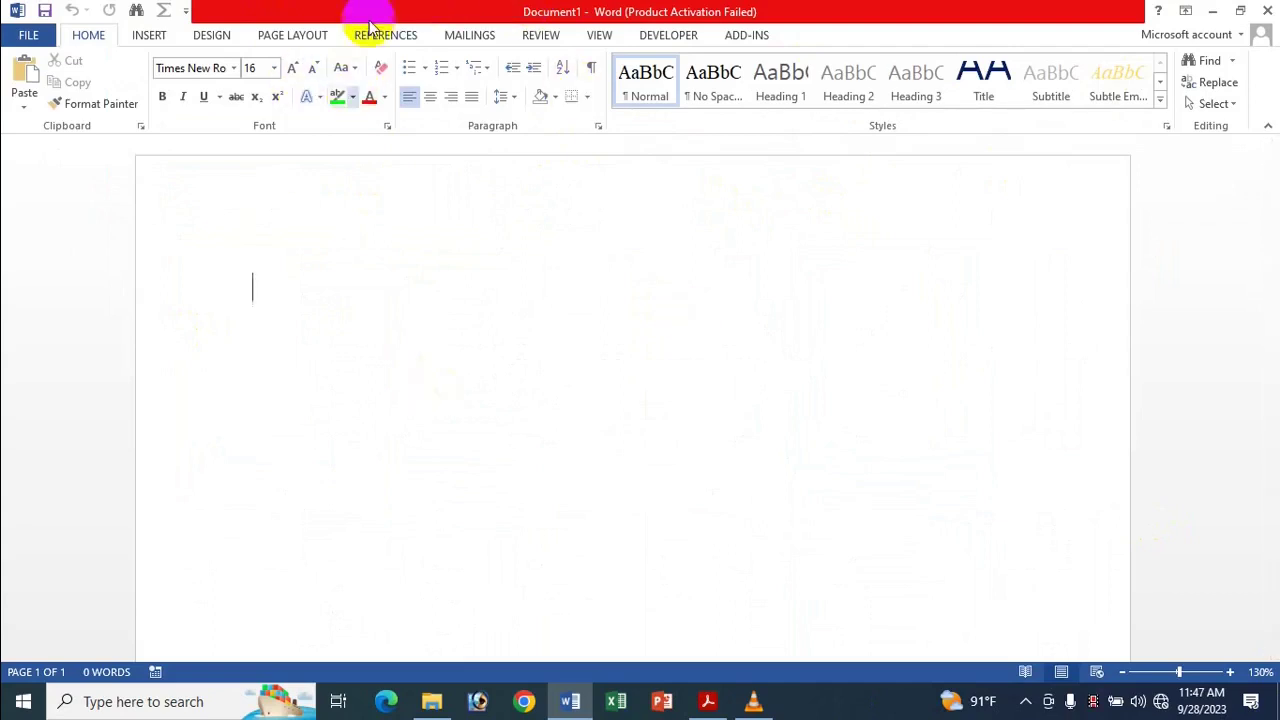
- Turn Show the Start screen when this application starts back on and apply it
click(26, 40)
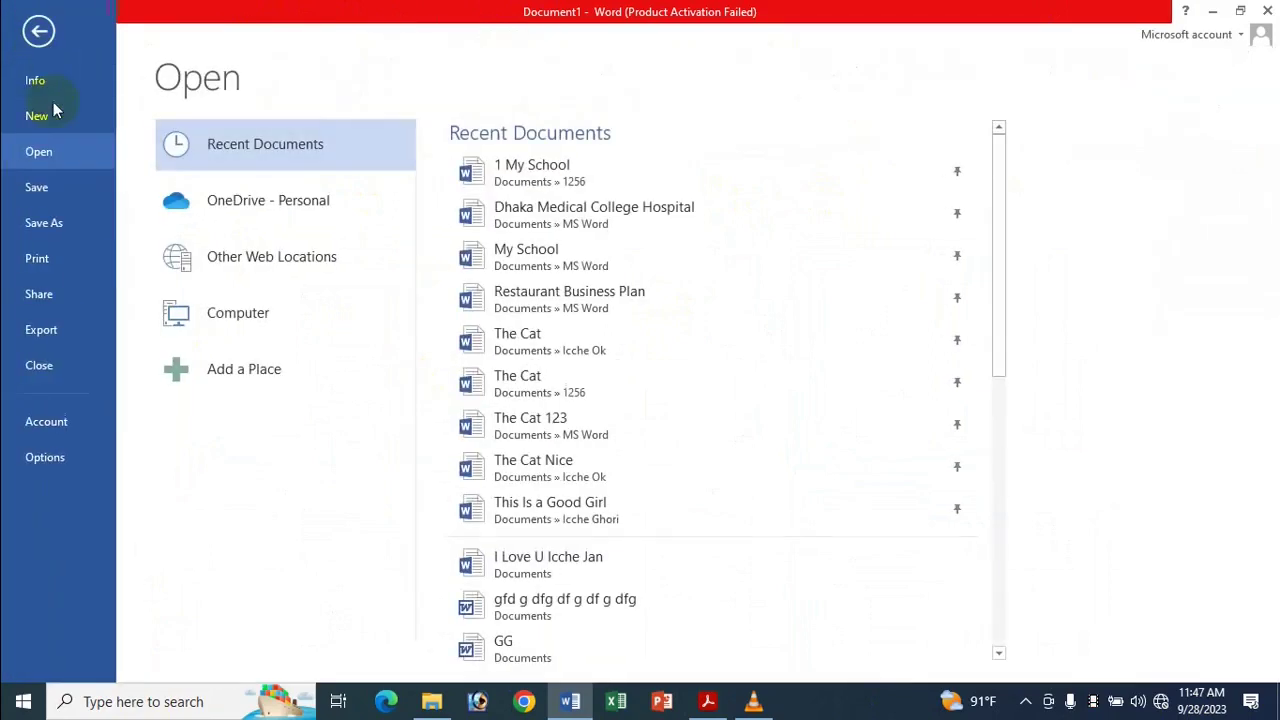
click(69, 457)
click(437, 518)
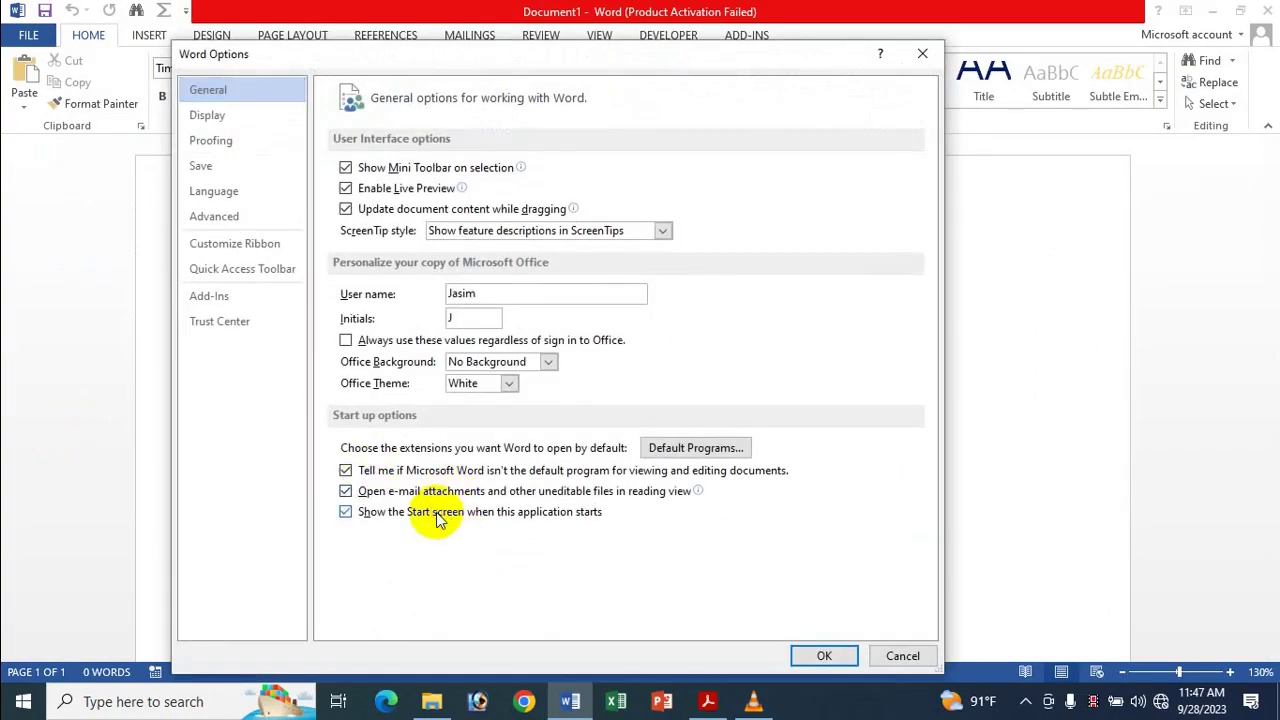
click(826, 655)
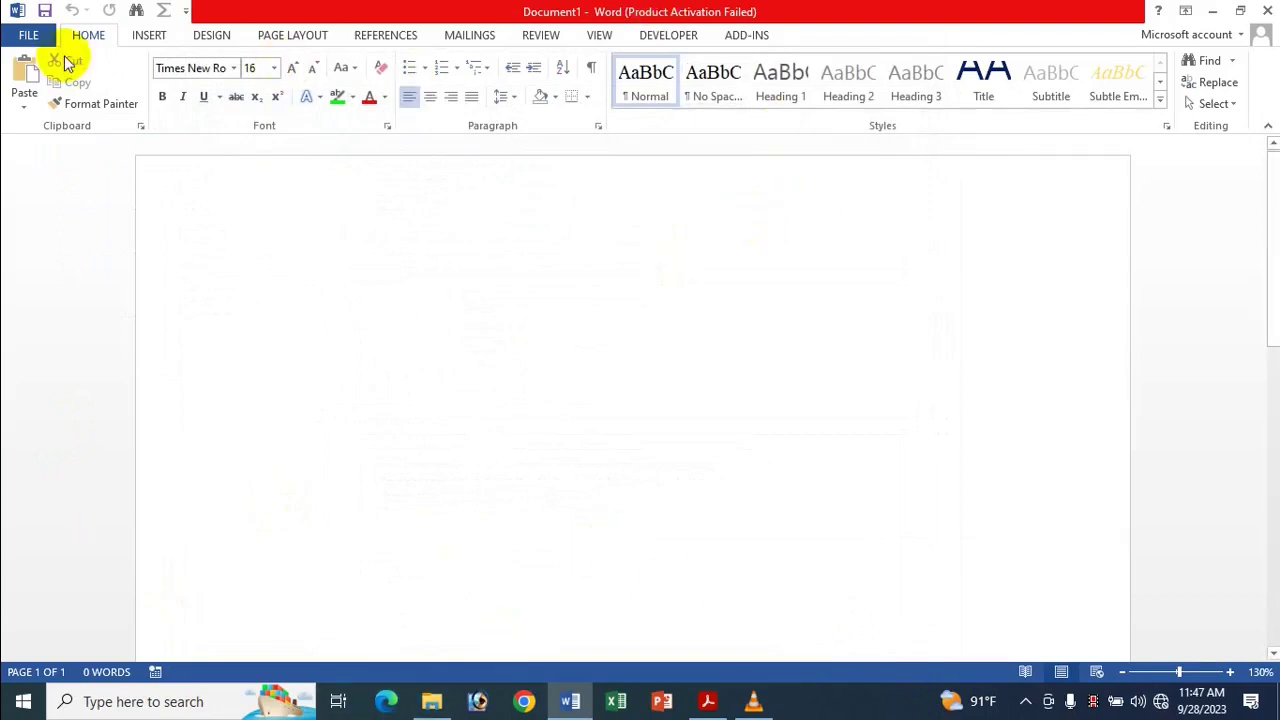
- Review the general options once more and close them without changes
click(27, 36)
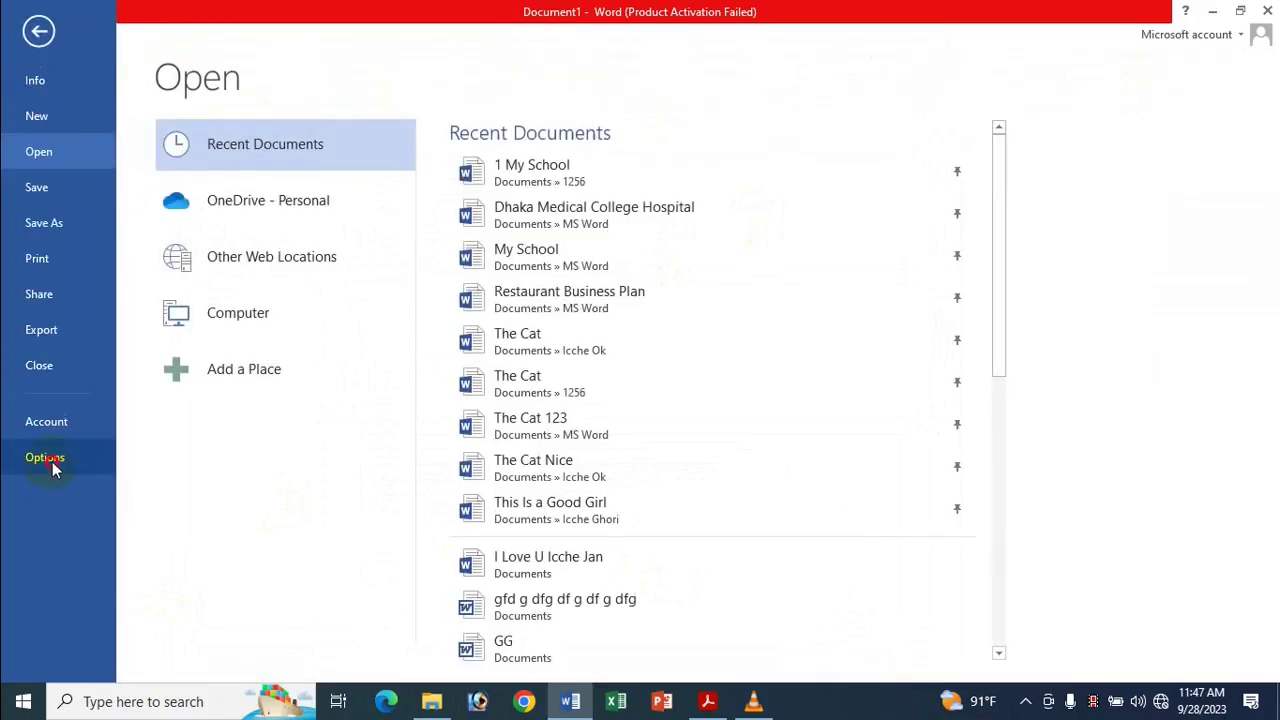
click(45, 458)
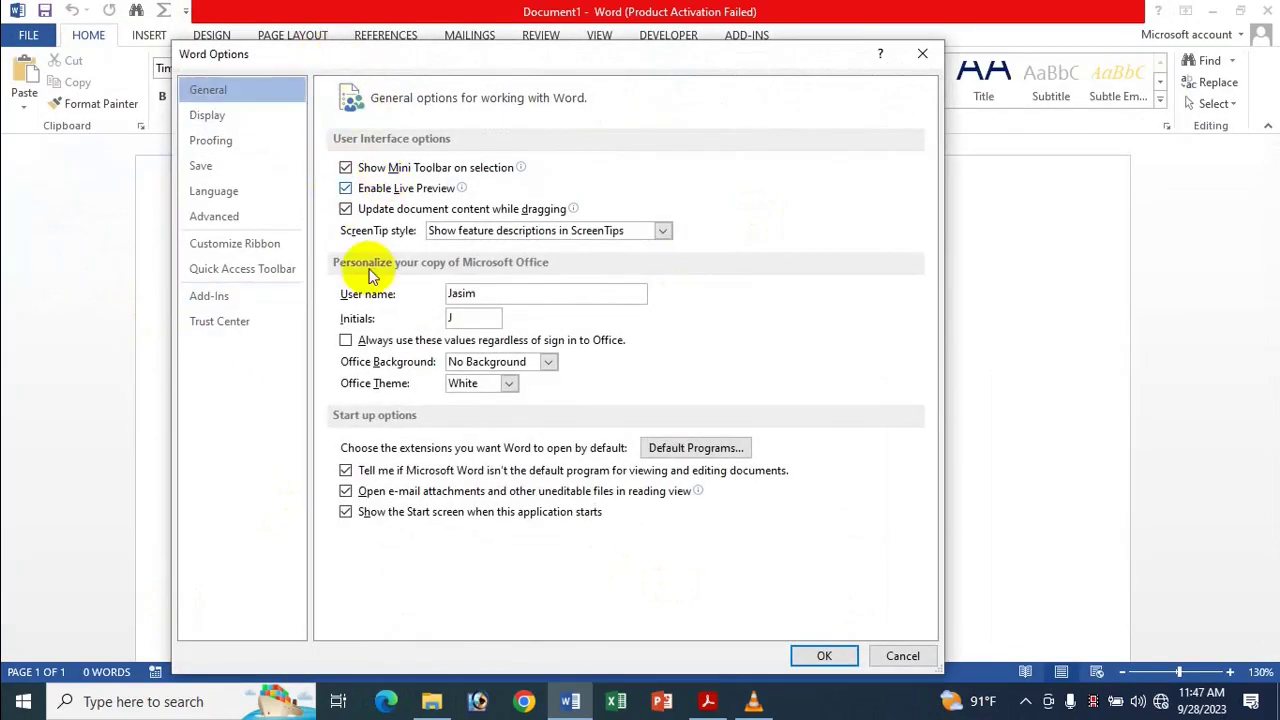
click(920, 52)
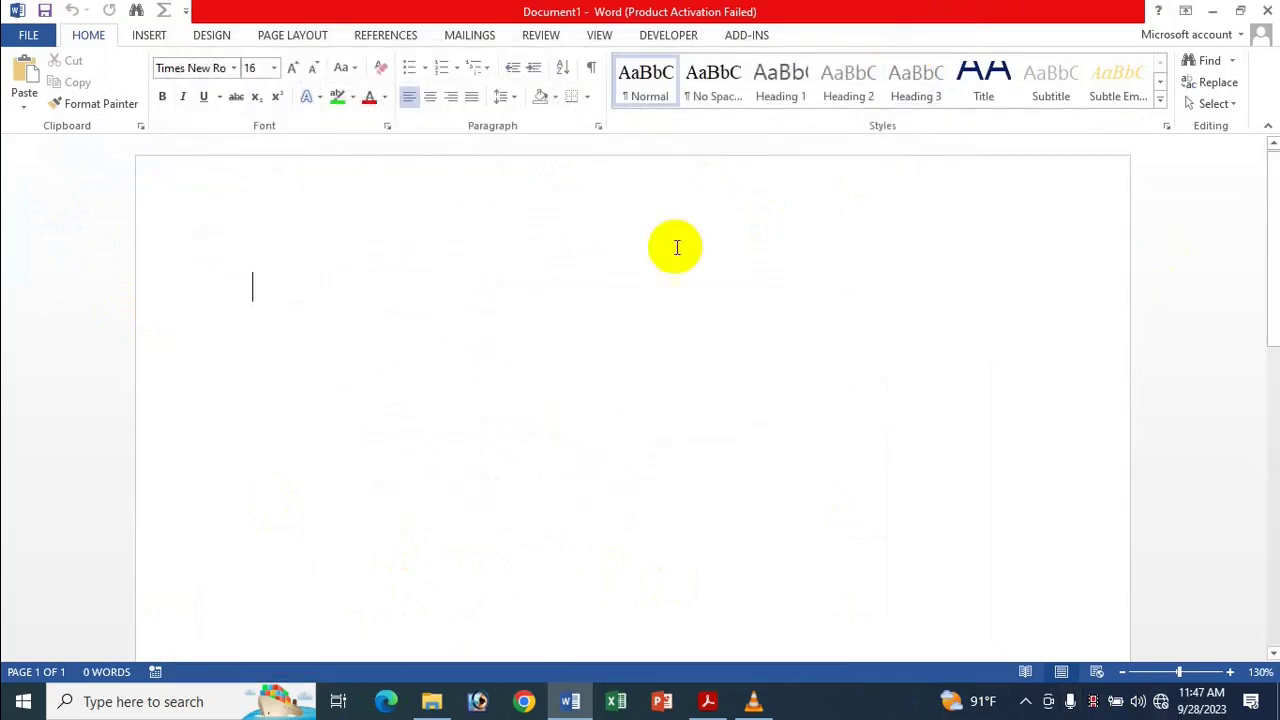